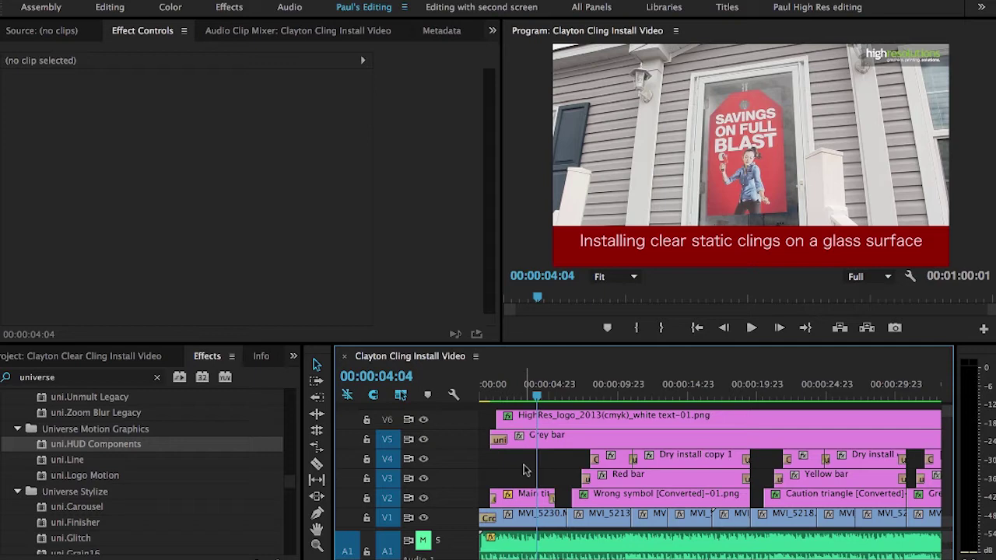
Preview the caption bars at about 13, 28, 37 and 26 seconds into the cling video.
left_click(666, 393)
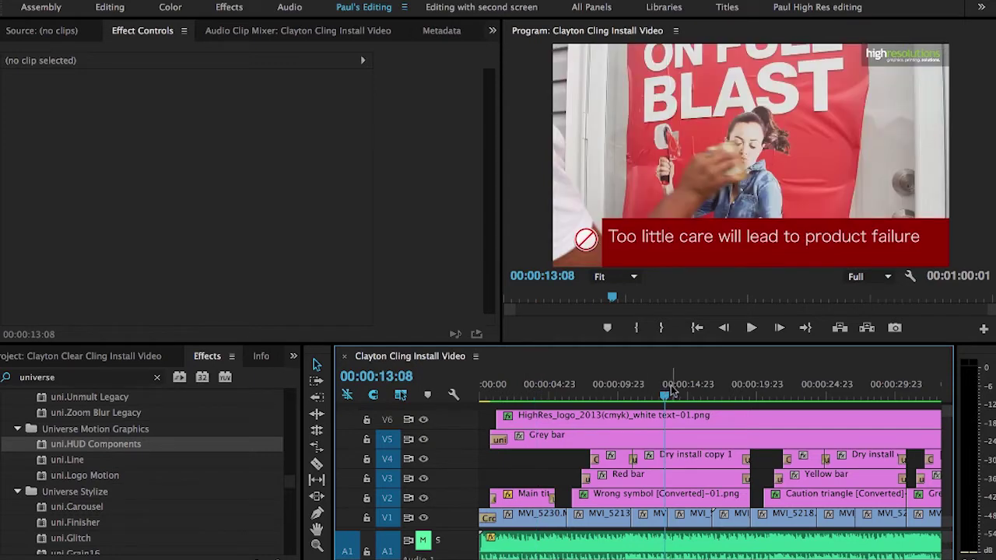
left_click(871, 395)
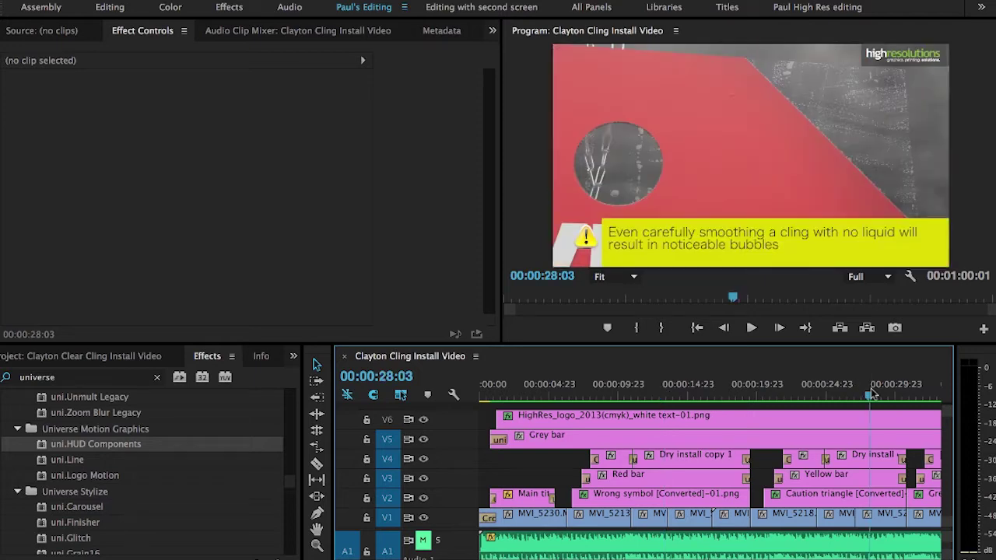
scroll(872, 395, "down", 3)
left_click(878, 394)
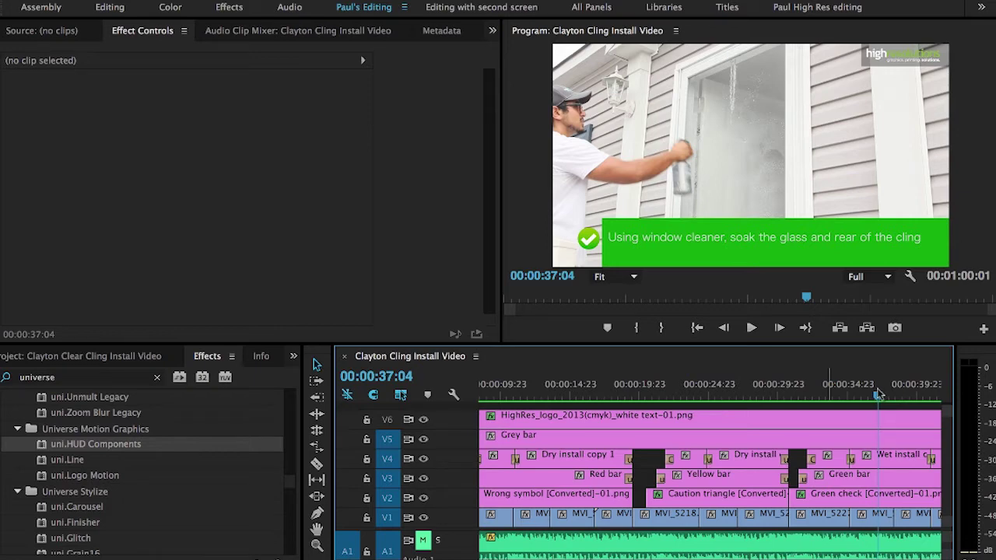
left_click(729, 395)
Revisit the red caption near 13 seconds, then return the playhead to 00:00:00:00.
scroll(730, 391, "up", 1)
scroll(729, 391, "up", 1)
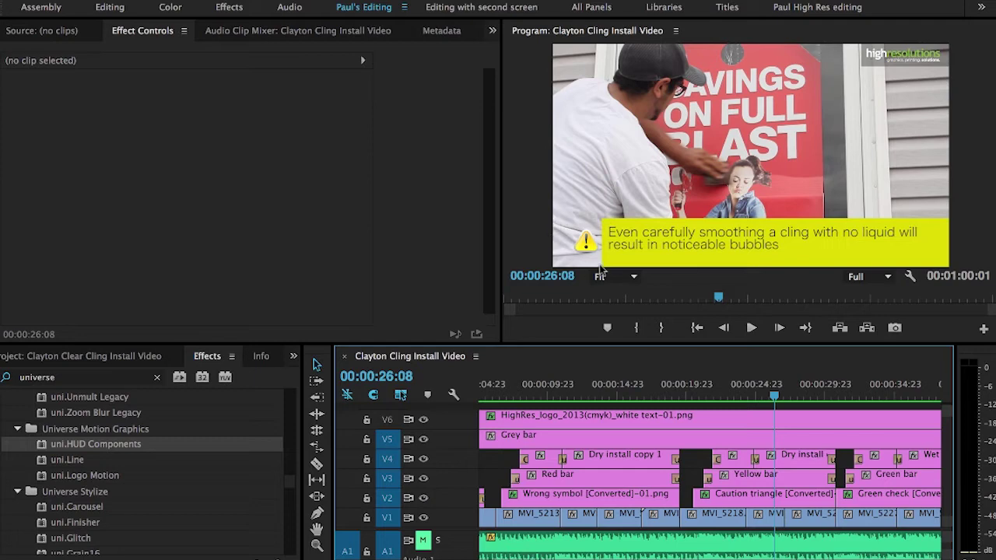
left_click(592, 393)
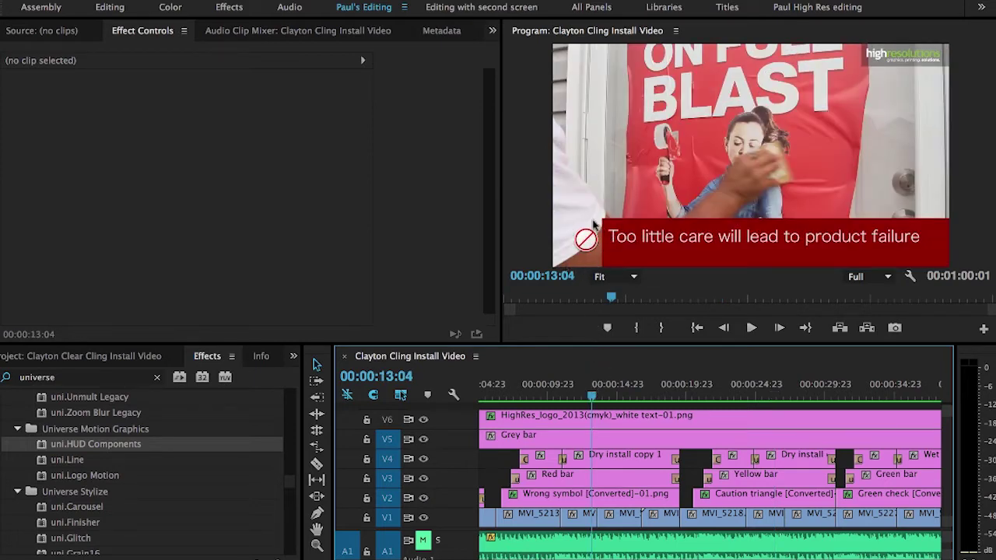
scroll(566, 377, "up", 2)
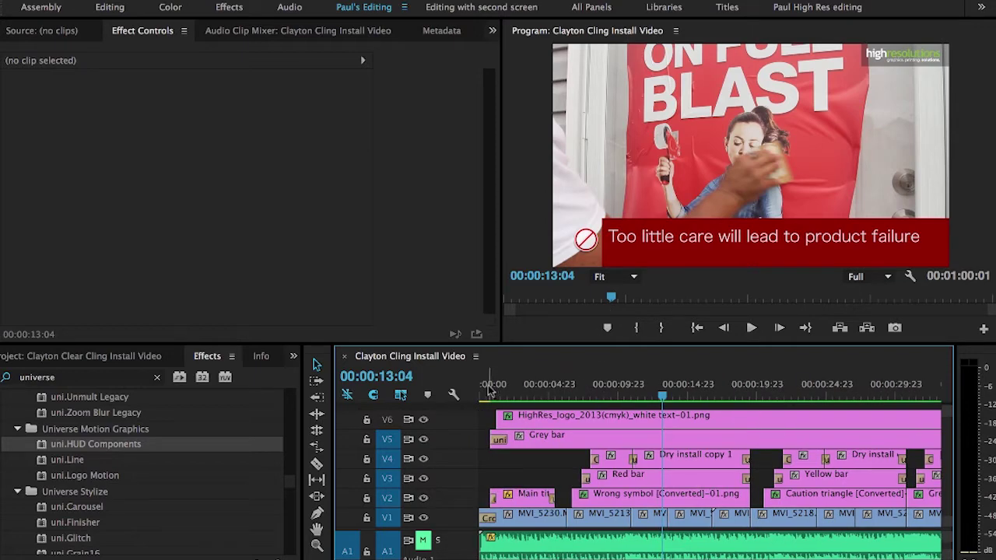
left_click_drag(488, 389, 471, 393)
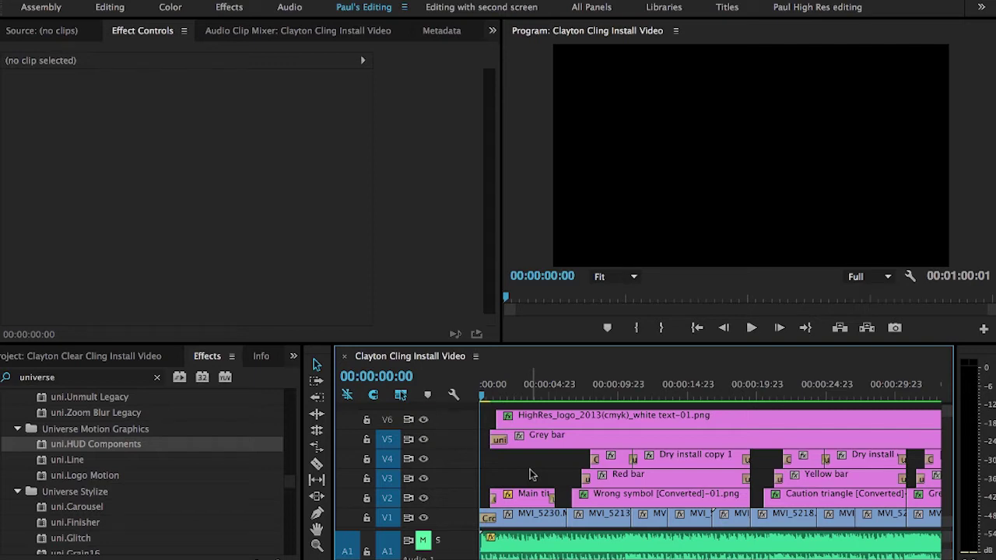
Play the video's opening, stop it, and park the playhead at about 00:00:02:08.
key("space")
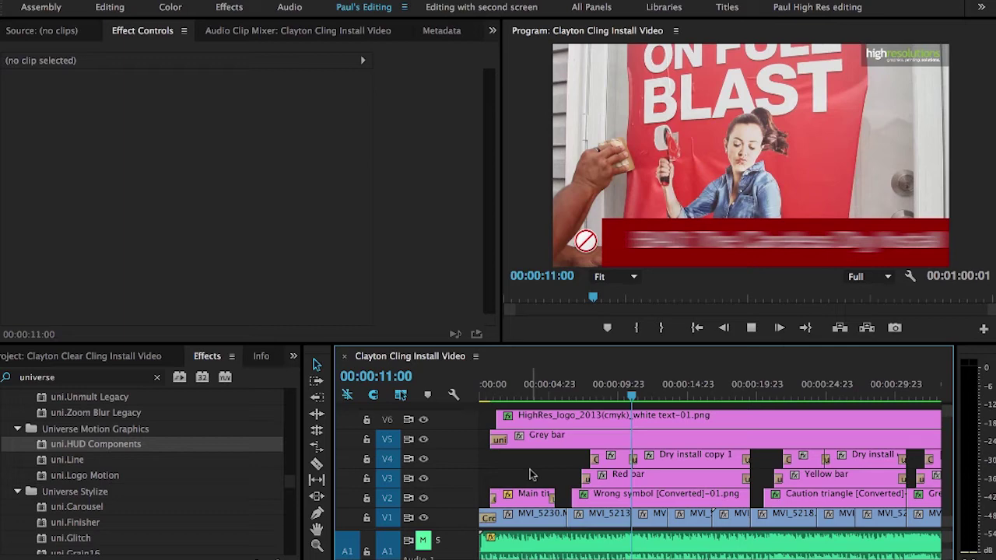
key("space")
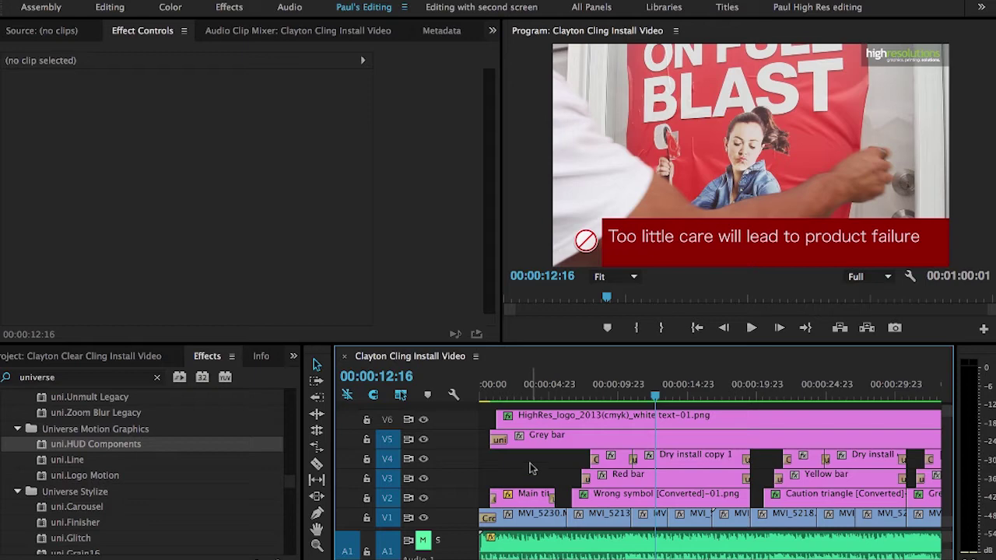
left_click(525, 388)
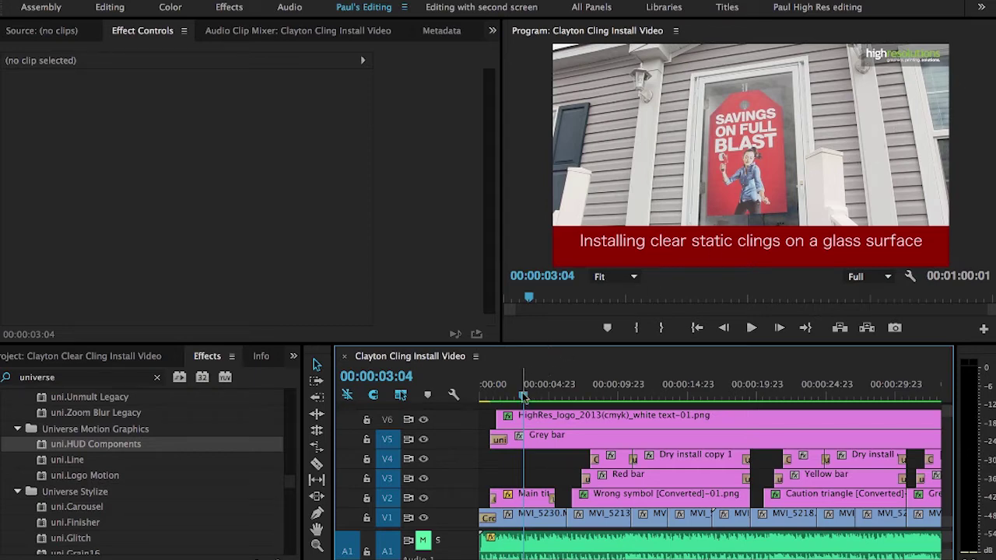
mouse_move(525, 397)
left_mouse_down()
mouse_move(495, 397)
mouse_move(511, 399)
left_mouse_up()
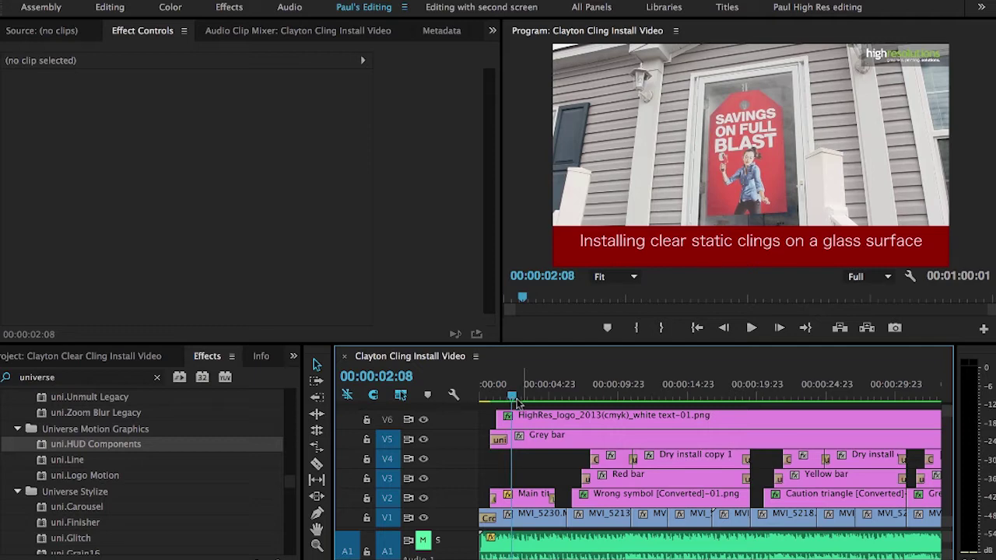
Select the V6 HighRes logo clip, keep uni.Logo Motion's Source at Video 6, and open Browse Presets.
left_click(532, 418)
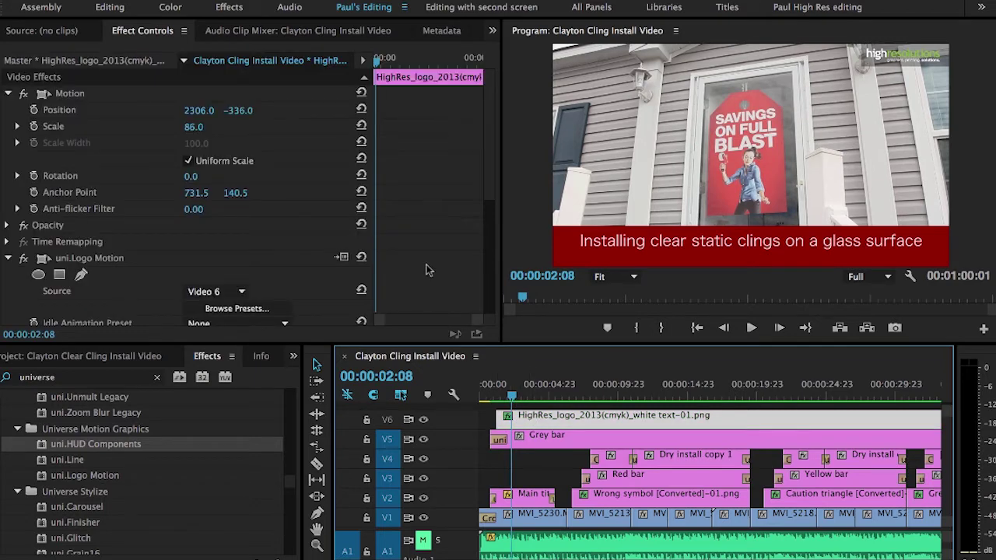
left_click(110, 259)
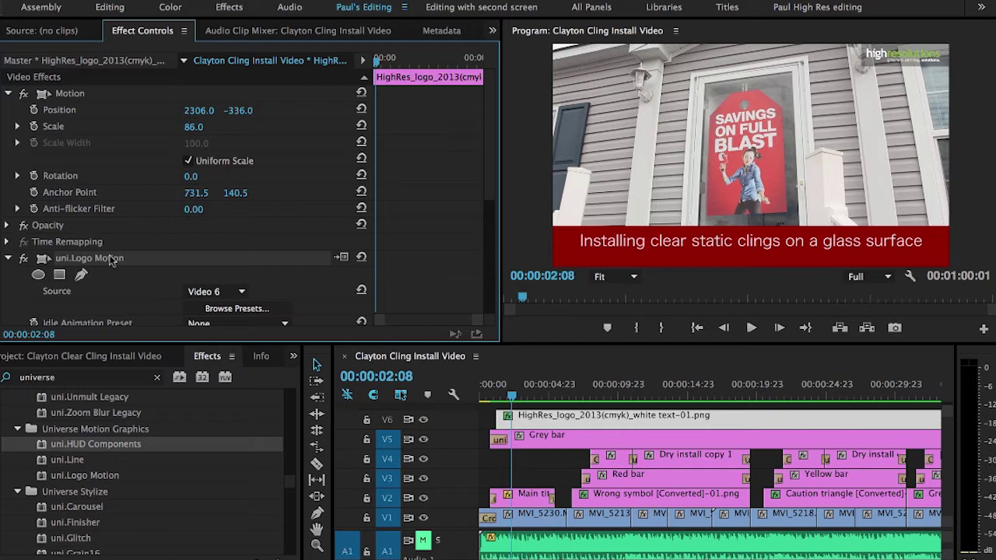
scroll(279, 281, "down", 2)
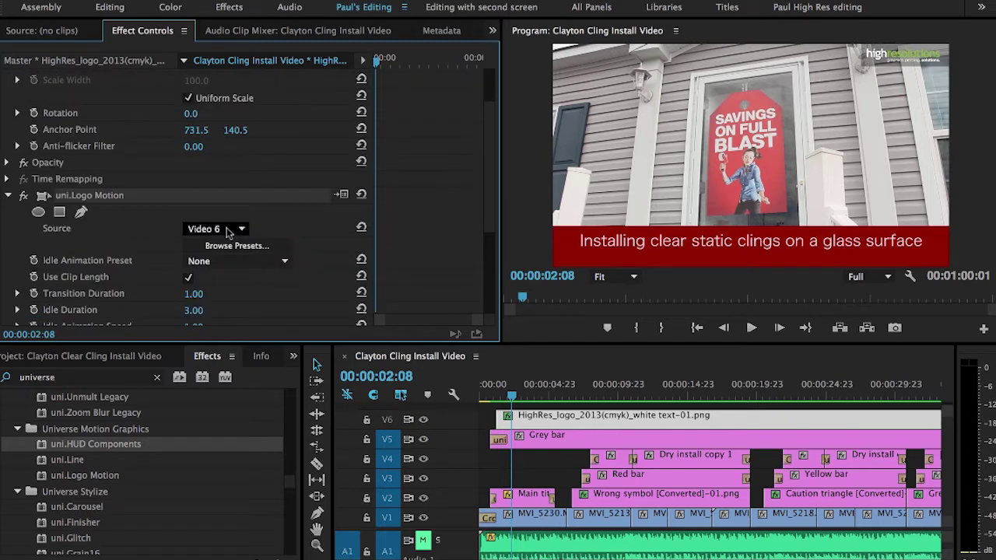
scroll(300, 228, "down", 3)
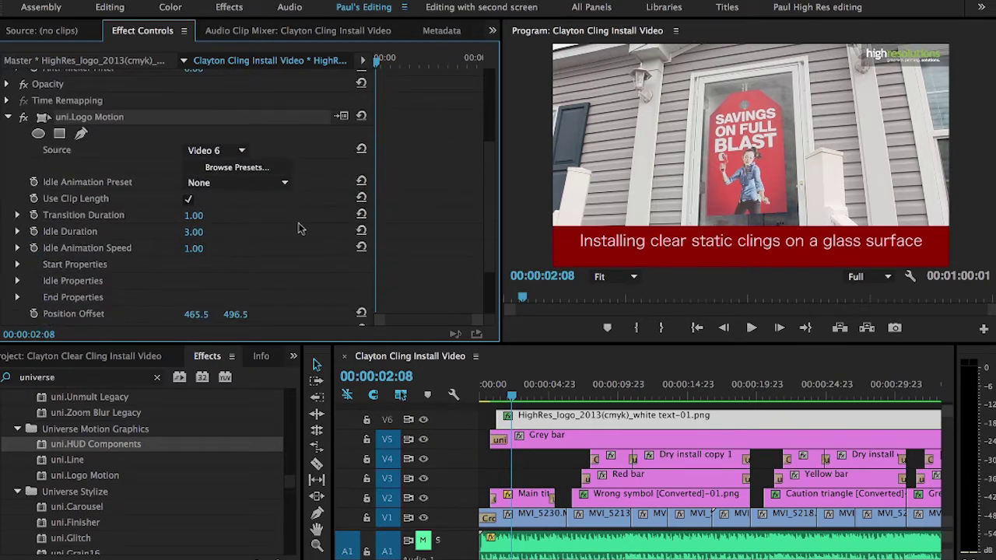
left_click(241, 150)
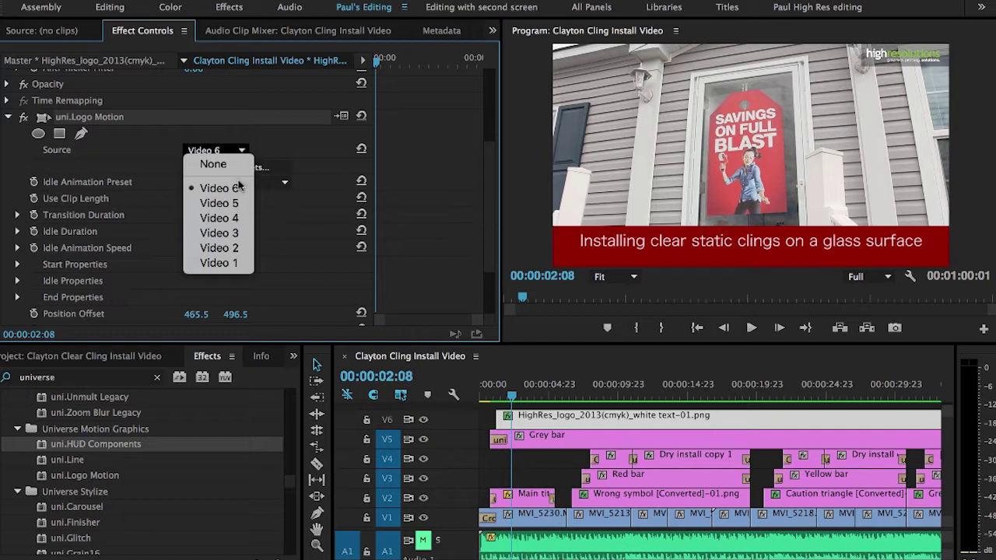
left_click(286, 151)
left_click(244, 170)
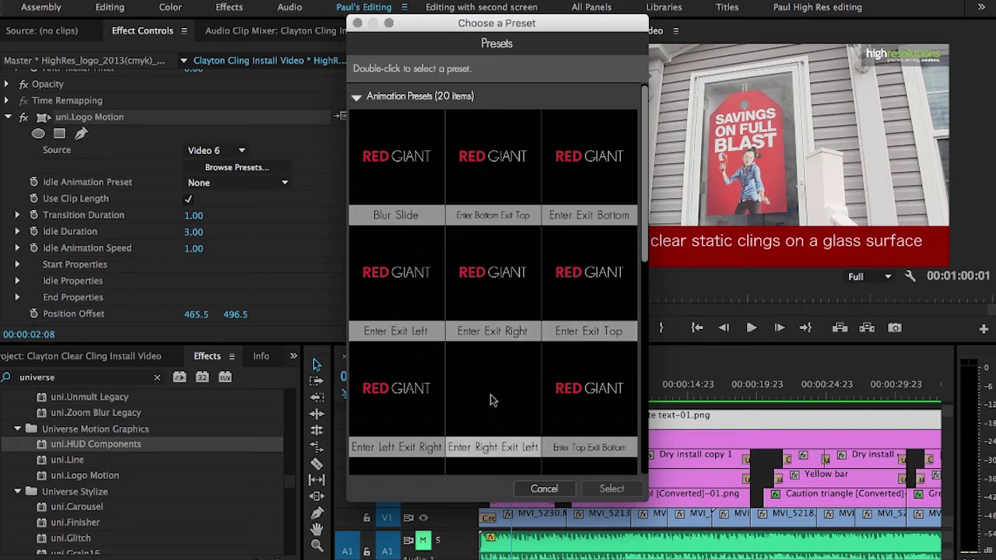
Scroll through the logo presets, select Lower Left Bug Pivot, then cancel without applying it.
scroll(492, 399, "down", 3)
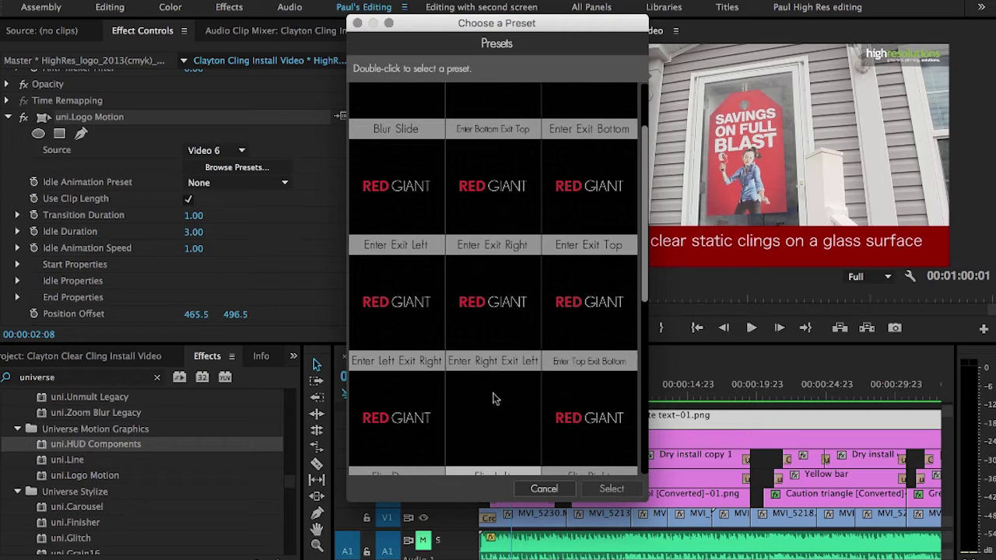
scroll(492, 400, "down", 1)
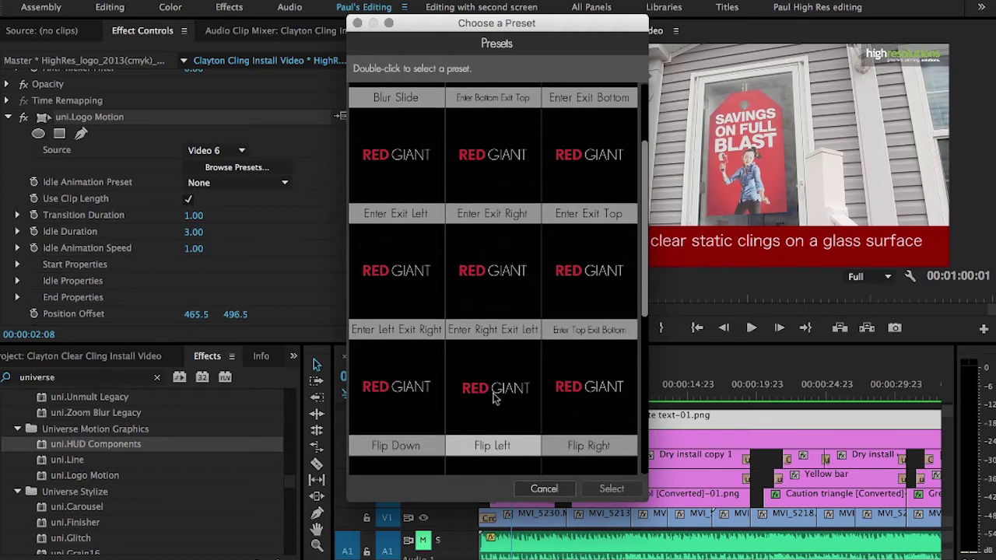
scroll(493, 397, "down", 6)
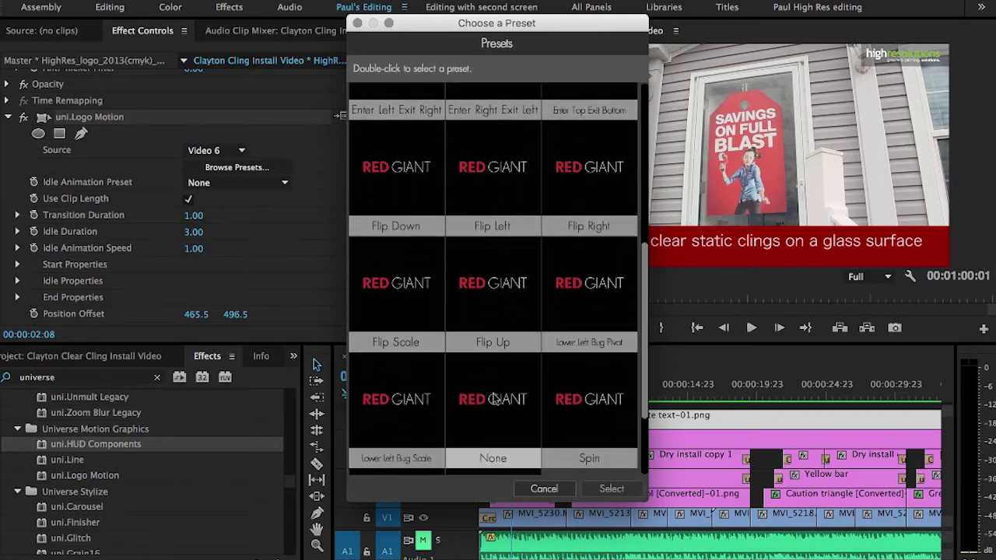
scroll(492, 398, "down", 1)
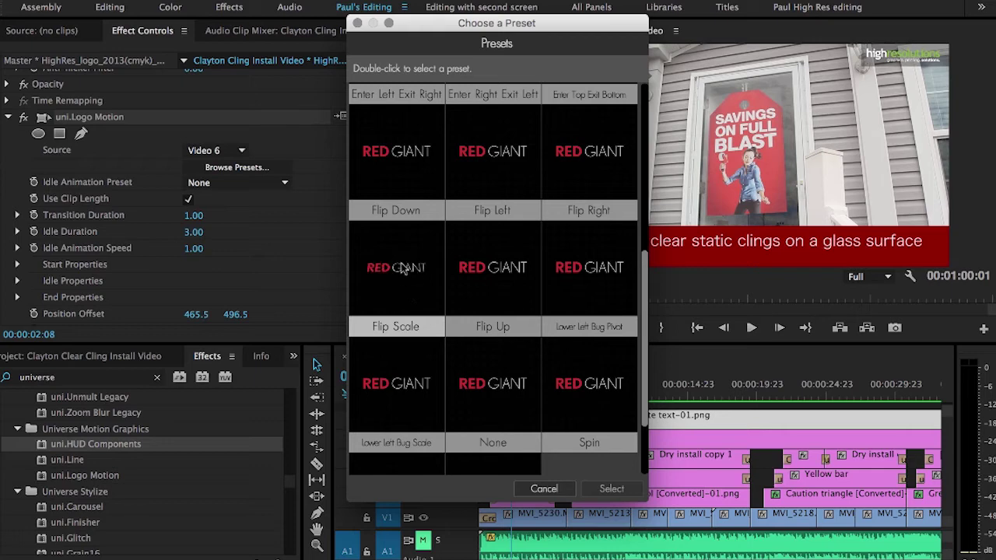
scroll(642, 336, "down", 1)
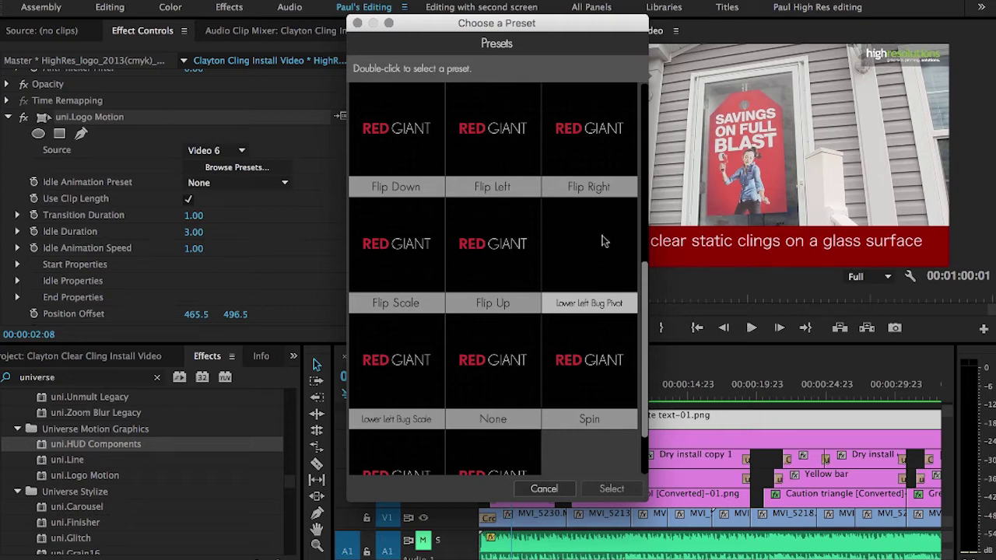
scroll(605, 243, "down", 2)
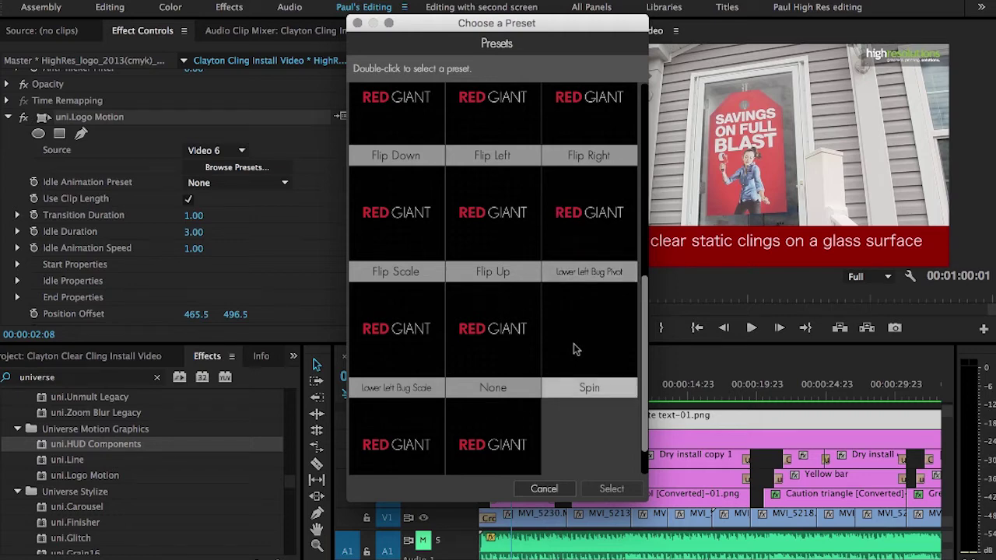
left_click(597, 218)
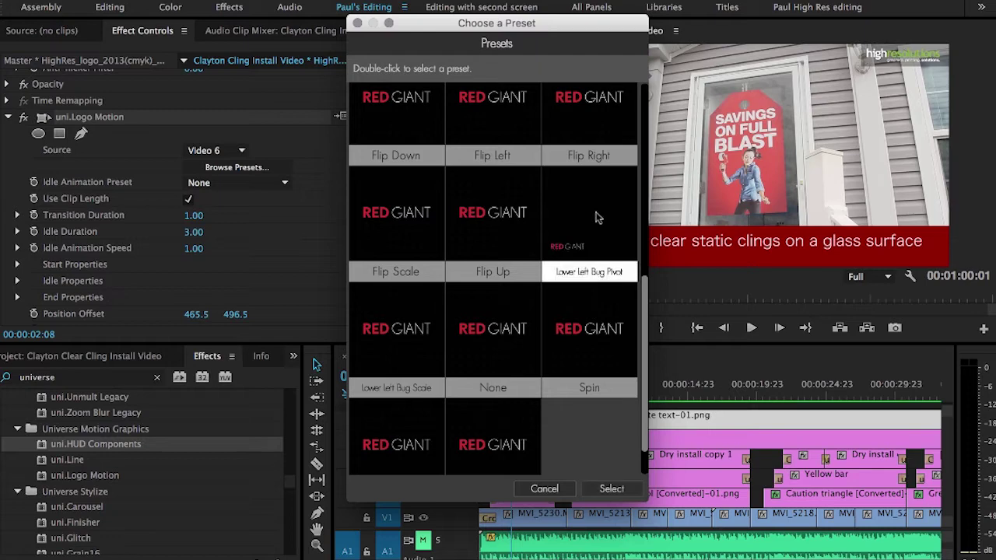
left_click(544, 489)
scroll(319, 223, "down", 4)
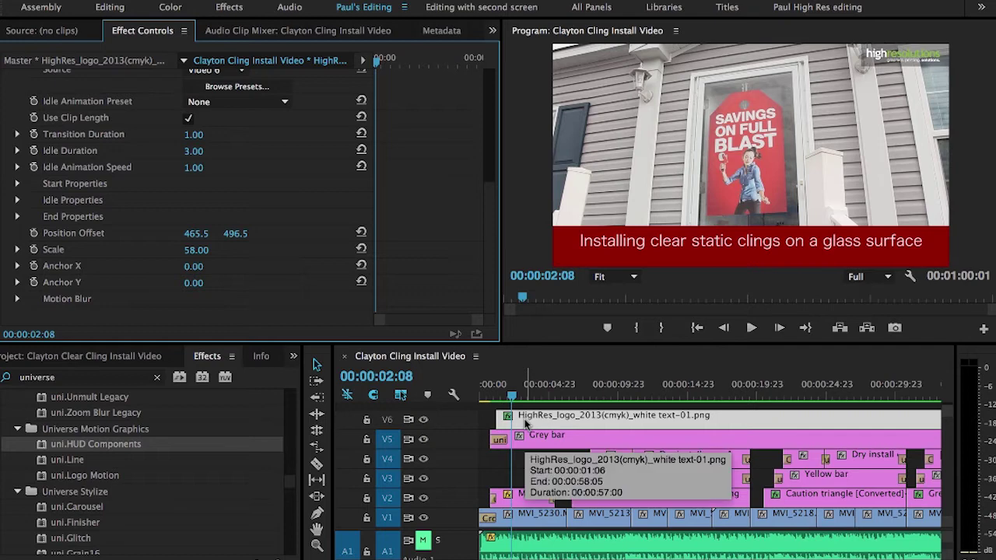
key("c")
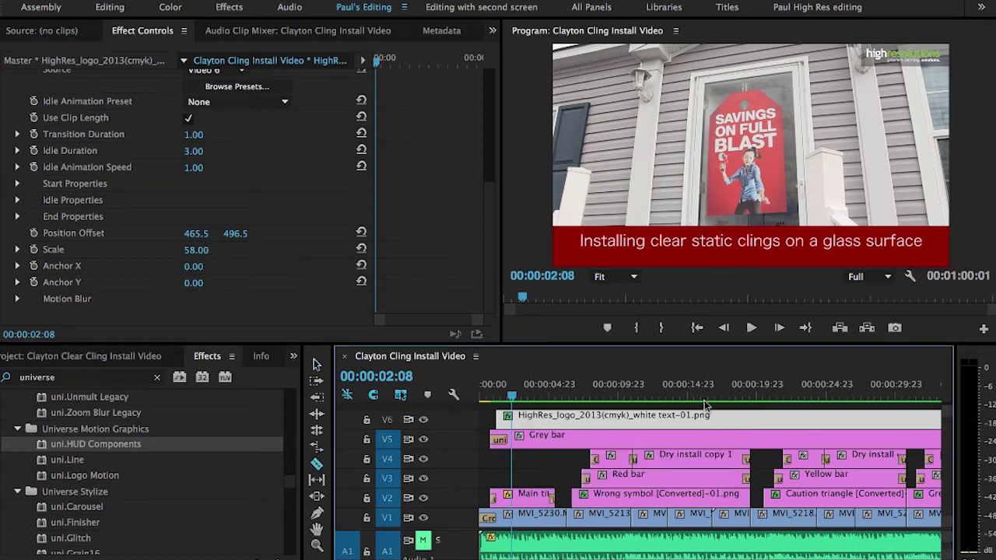
left_click(710, 416)
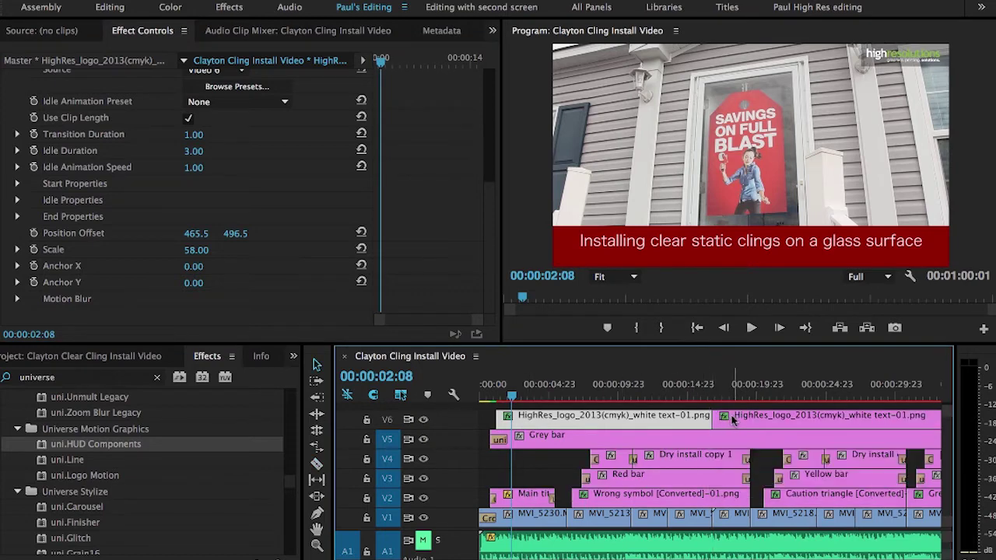
left_click_drag(709, 415, 718, 410)
left_click(700, 396)
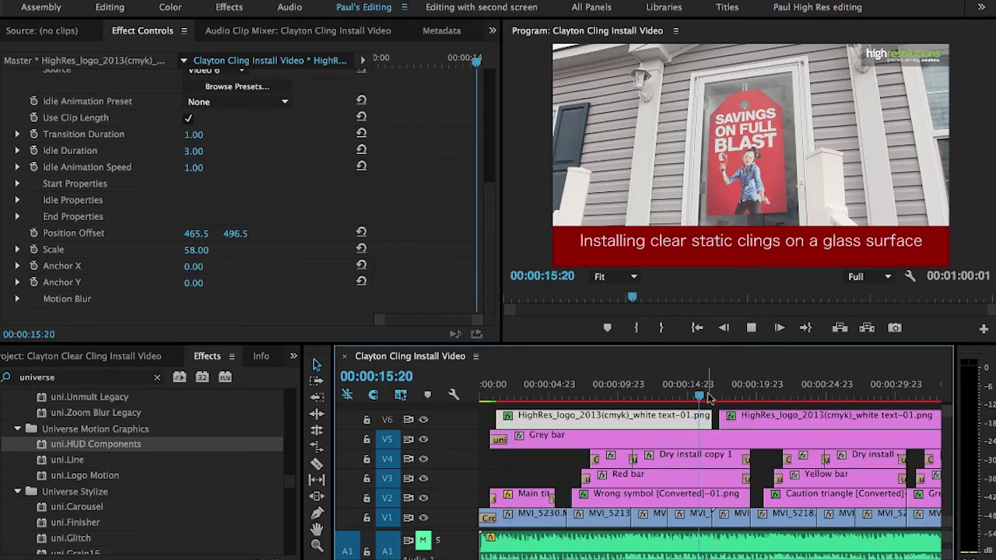
key("ctrl+z")
key("ctrl+z")
left_click(534, 394)
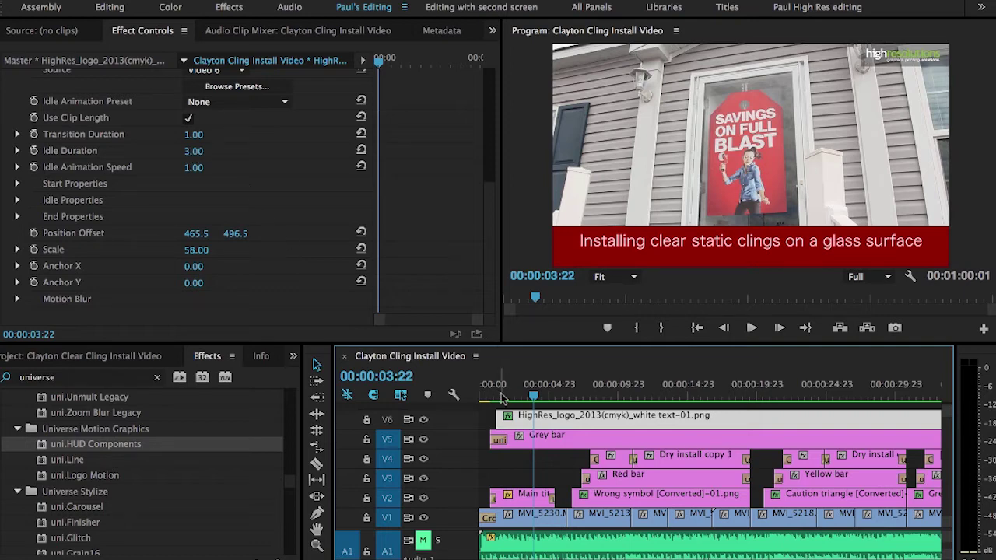
Scrub to 00:00:02:04, try the logo's transition duration, and show the Idle Animation Preset choices.
left_click_drag(495, 395, 511, 395)
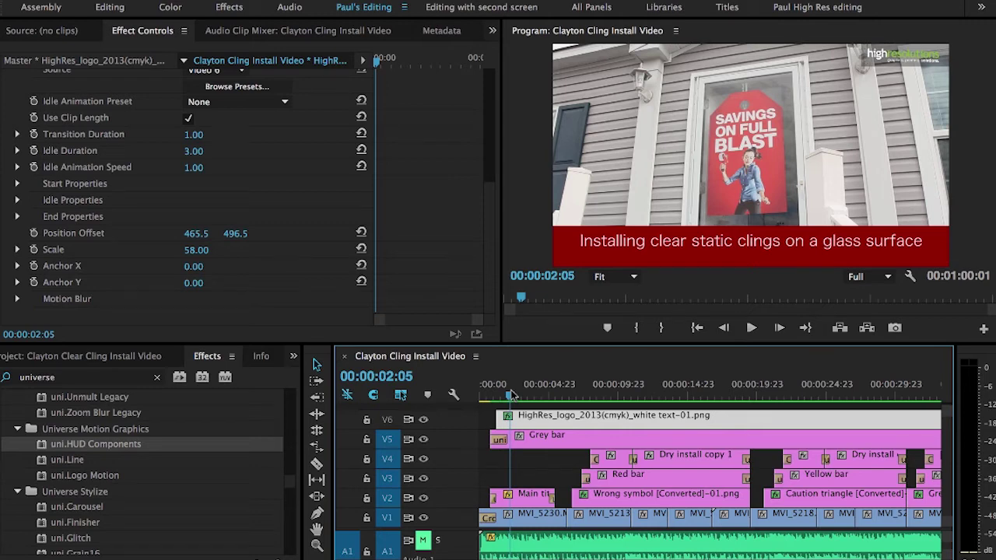
left_click_drag(511, 395, 511, 395)
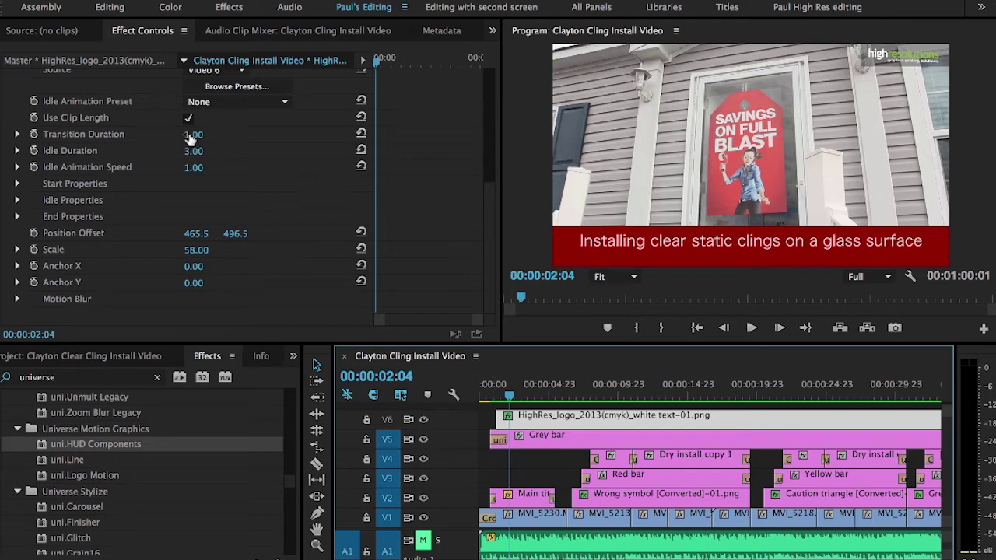
left_click_drag(191, 138, 193, 140)
left_click(243, 102)
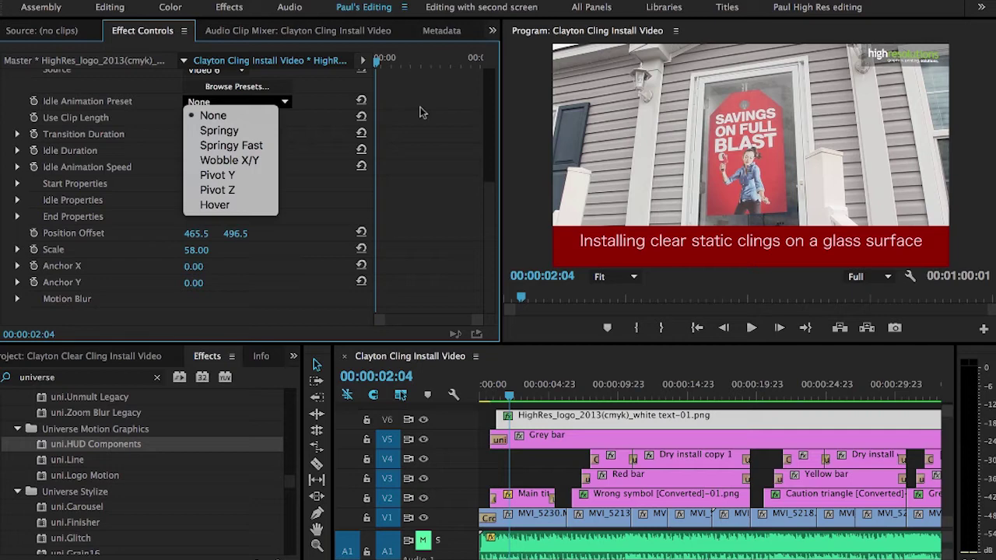
Set the logo's Idle Animation Preset to Hover, play it back, and glance at Start Properties.
left_click(214, 204)
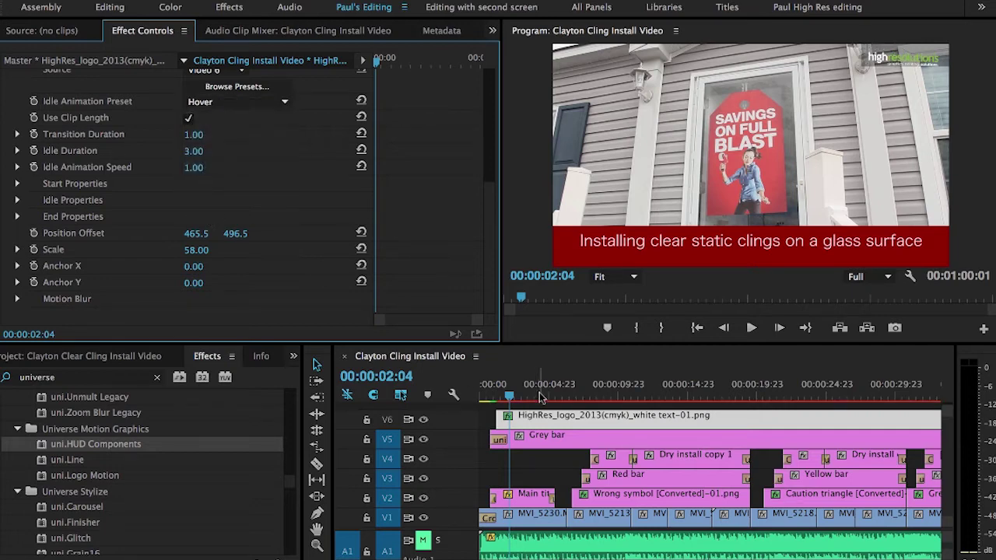
left_click(539, 397)
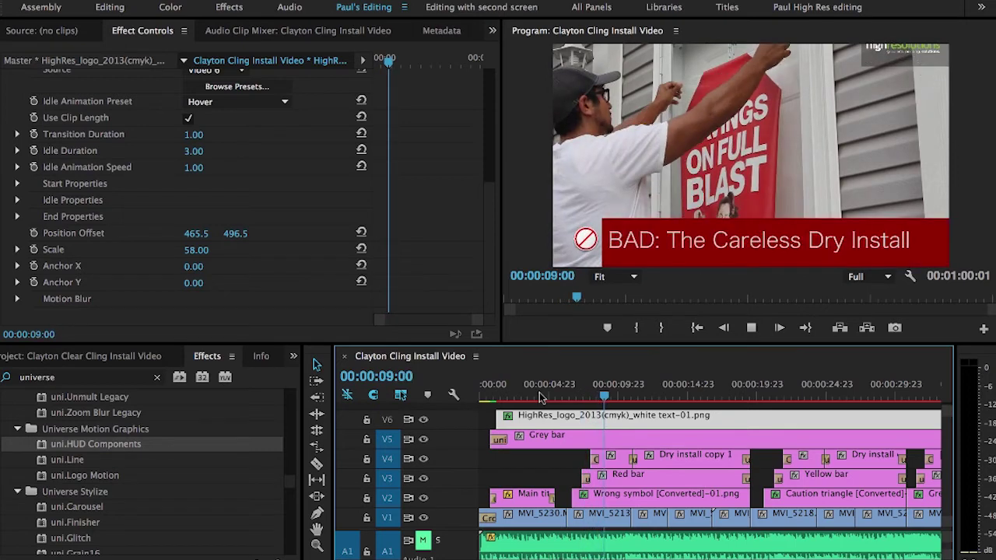
key("space")
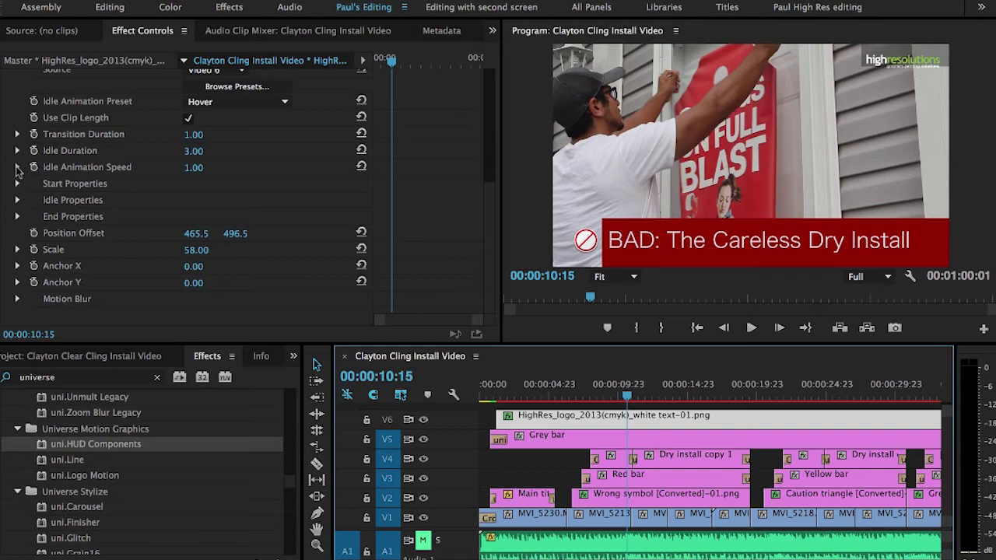
left_click(17, 184)
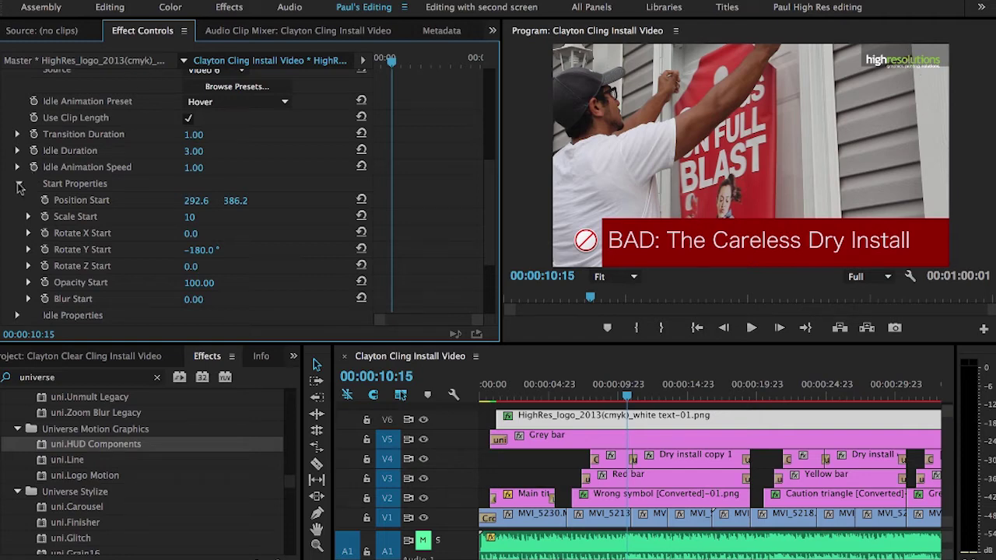
left_click(17, 183)
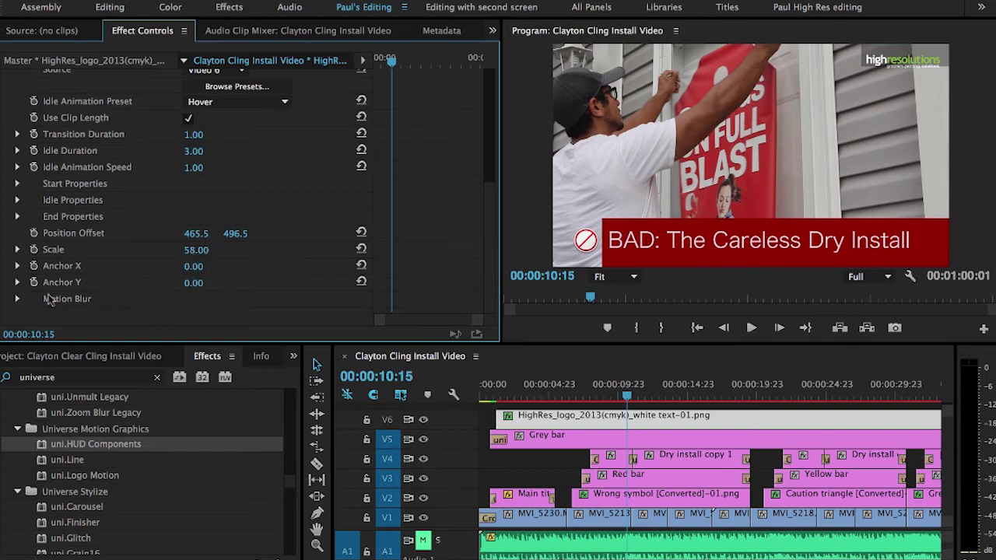
Set the logo's Motion Blur to Low and scrub the opening shot to preview it.
left_click(20, 299)
left_click(218, 266)
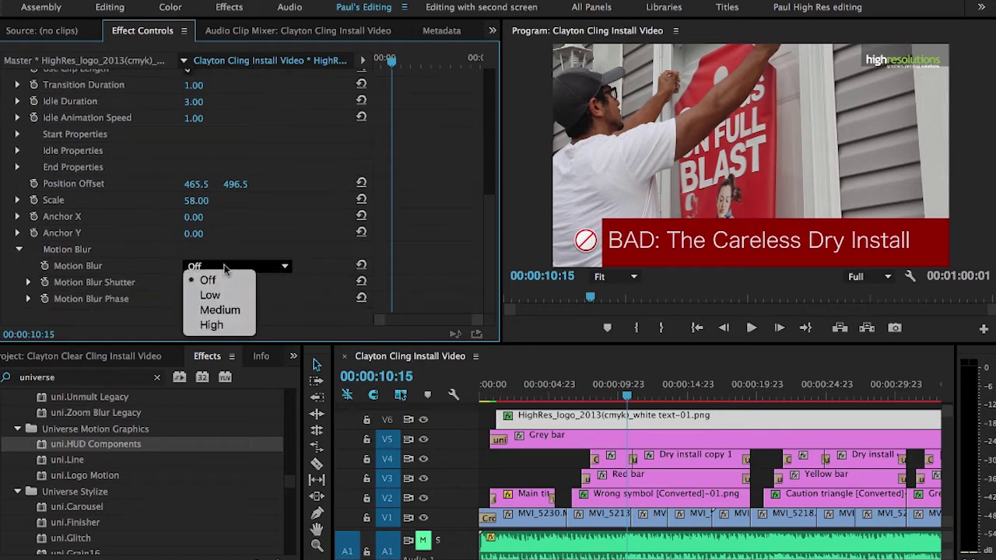
left_click(221, 295)
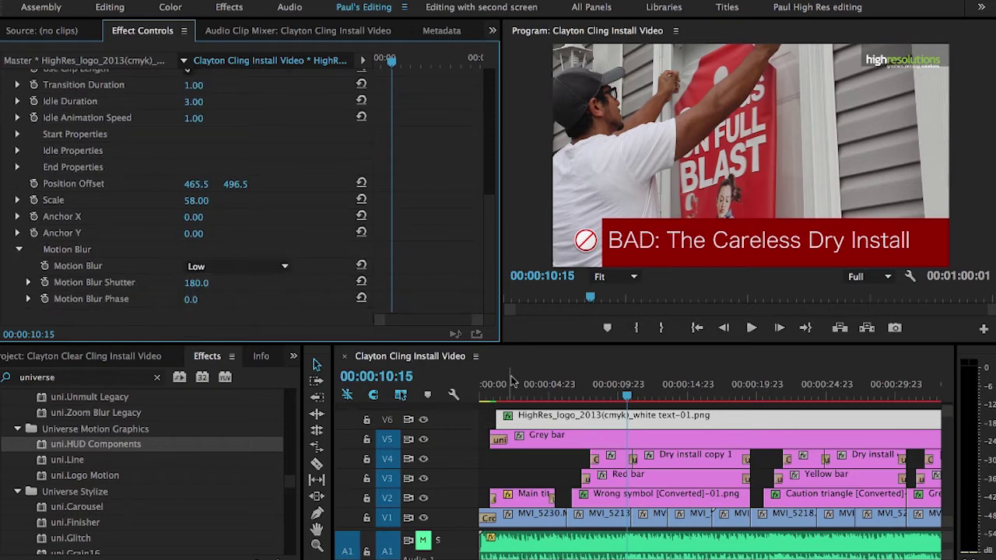
left_click_drag(499, 397, 509, 397)
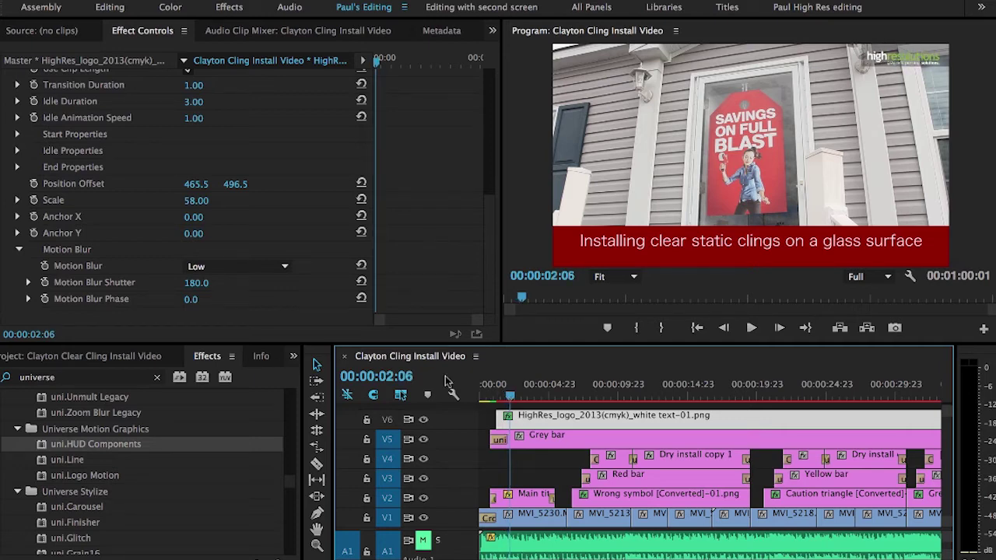
Set the logo's Motion Blur to Off, hide track V6 from output, and park near 00:00:00:22.
left_click(226, 267)
left_click(221, 281)
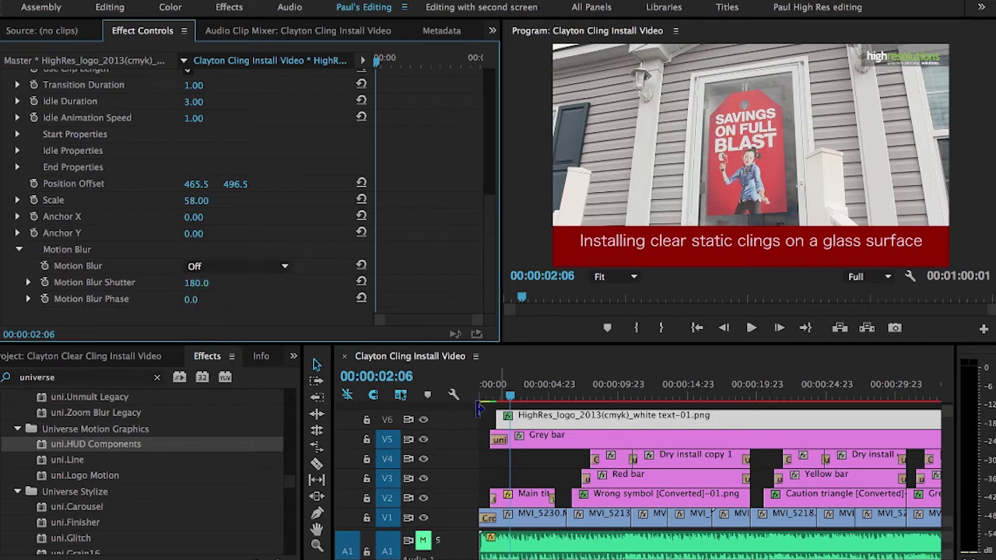
left_click(424, 420)
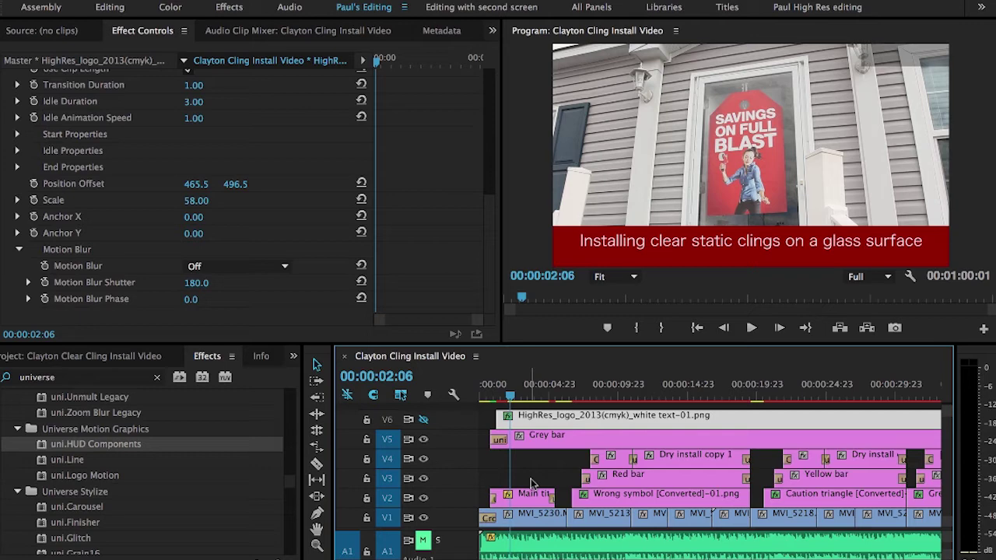
left_click(525, 397)
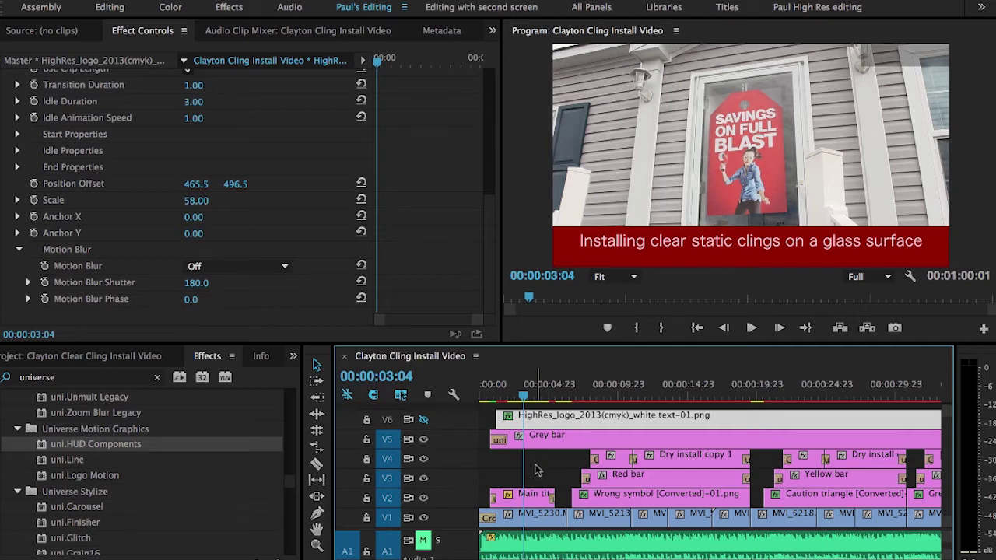
left_click(495, 396)
left_click_drag(495, 397, 492, 396)
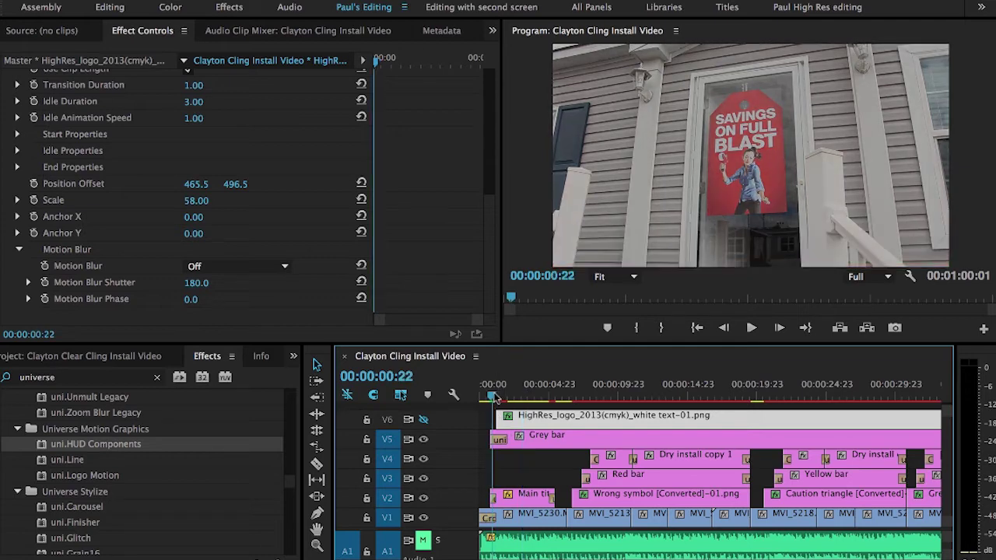
Select the Main title's uni.Slide, leave Direction at Downwards, and park around 00:00:01:04.
left_click(492, 498)
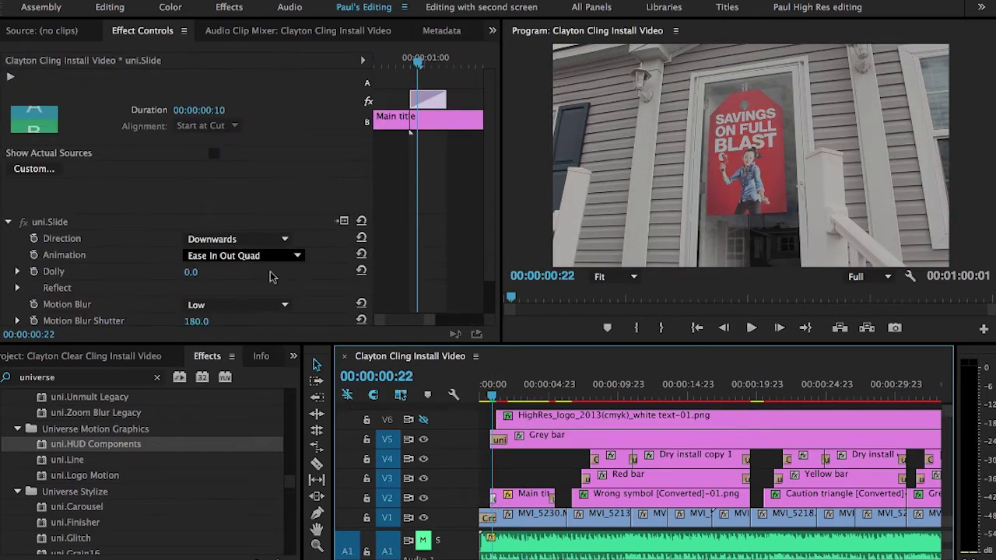
scroll(282, 208, "down", 2)
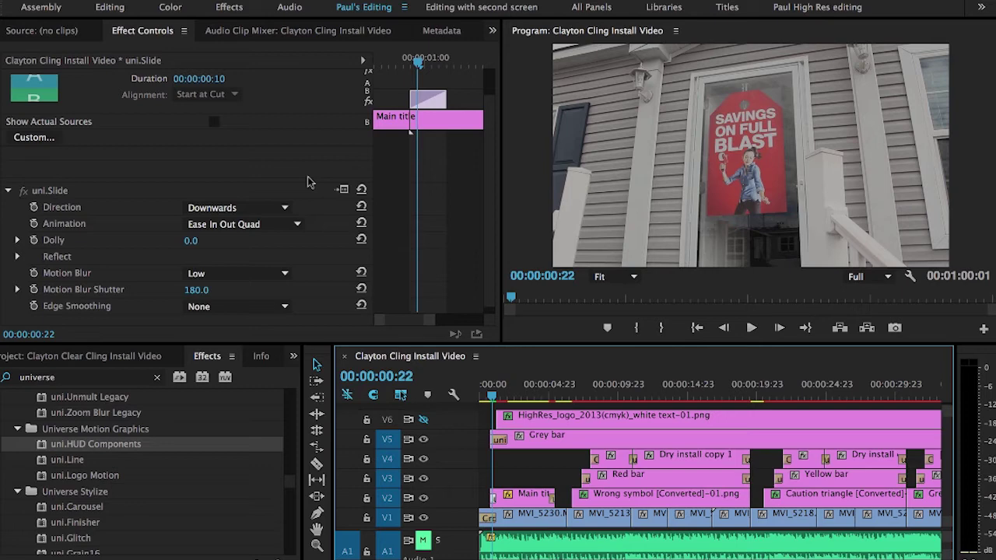
scroll(311, 184, "down", 1)
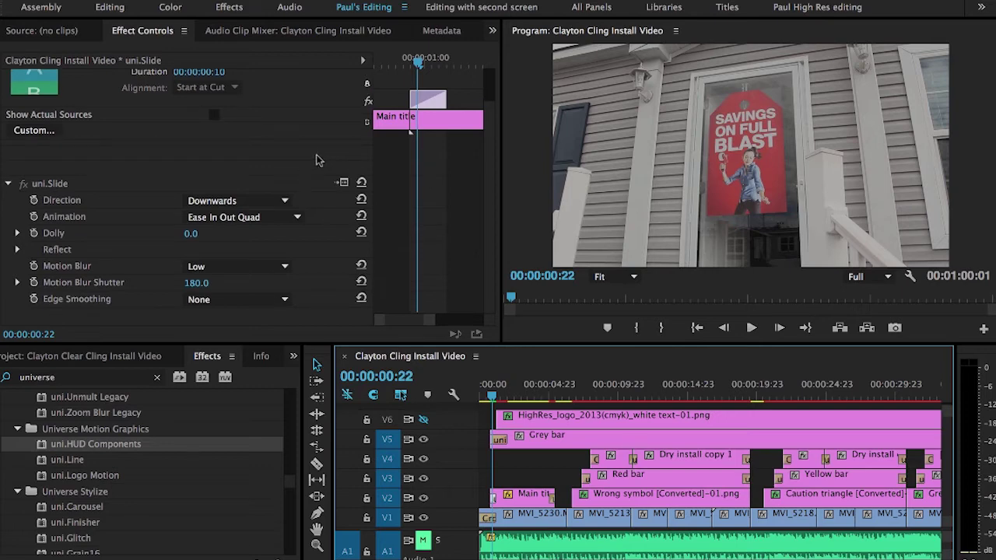
left_click(225, 202)
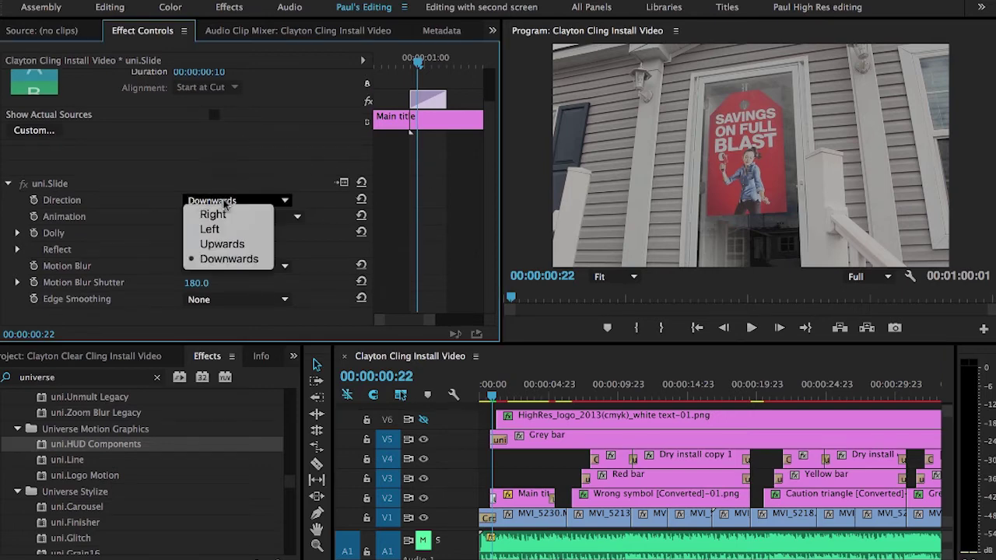
left_click(303, 206)
left_click(498, 395)
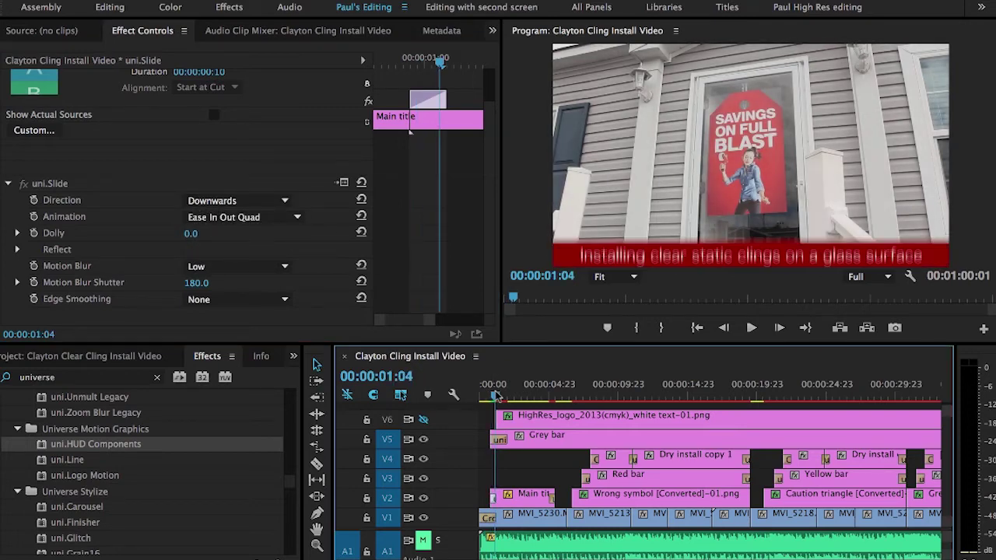
left_click_drag(496, 395, 494, 395)
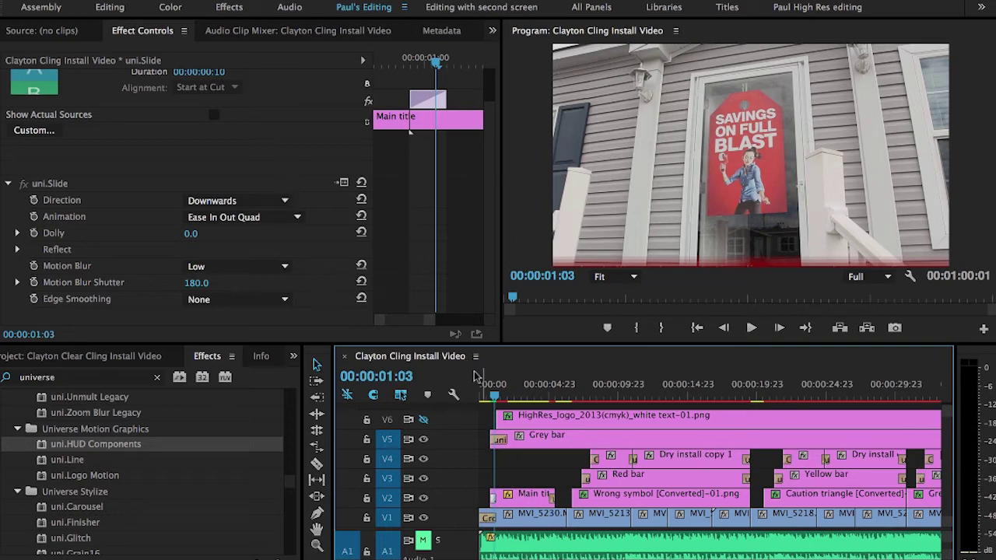
key("Right")
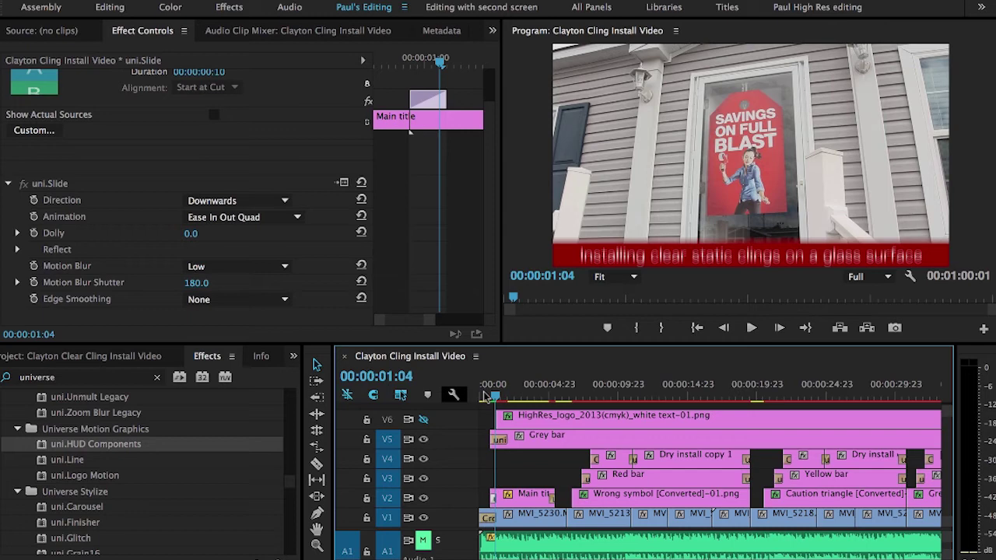
Switch the title's slide Direction to Upwards, step frames to preview, then restore Downwards.
left_click(283, 202)
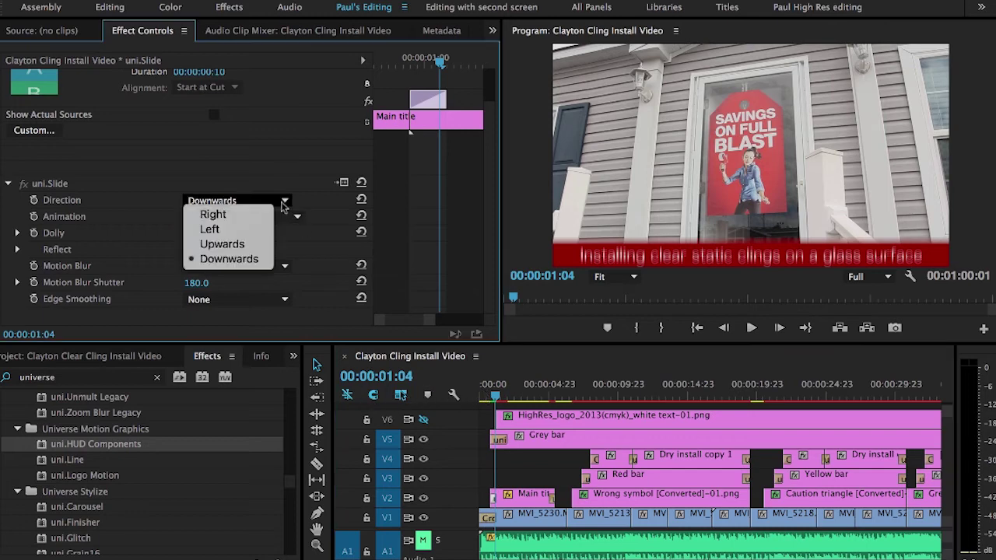
left_click(237, 245)
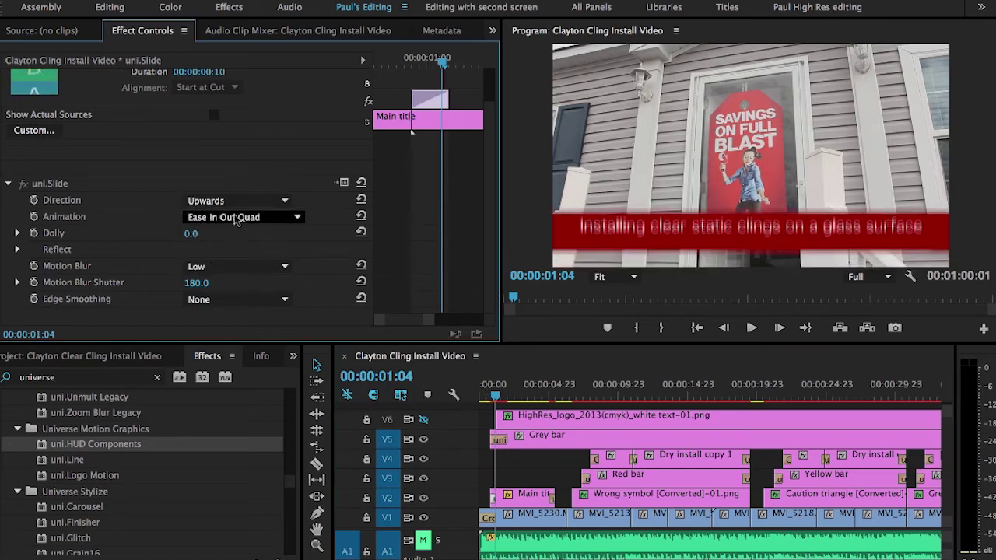
key("Left")
key("Left")
key("Left")
key("Left")
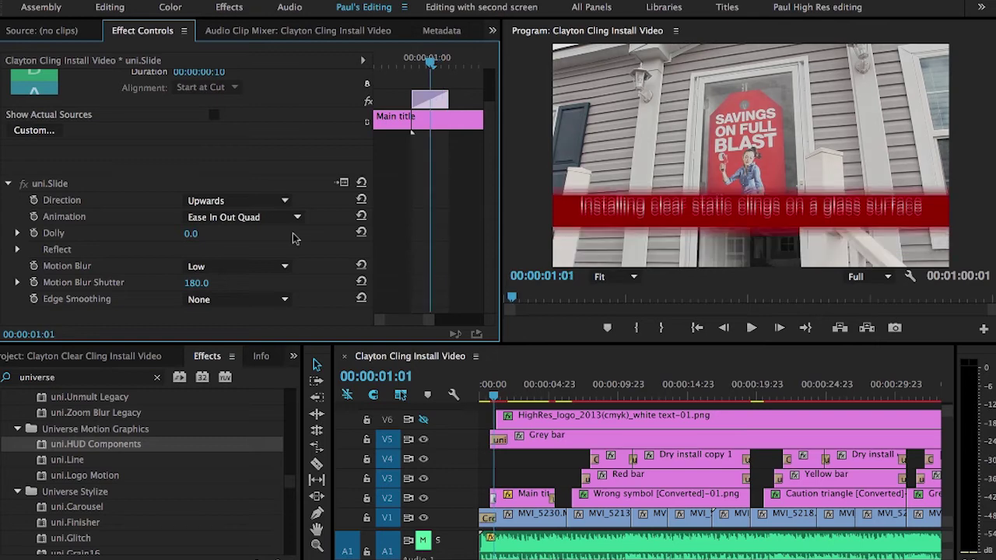
key("Right")
key("Right")
key("Right")
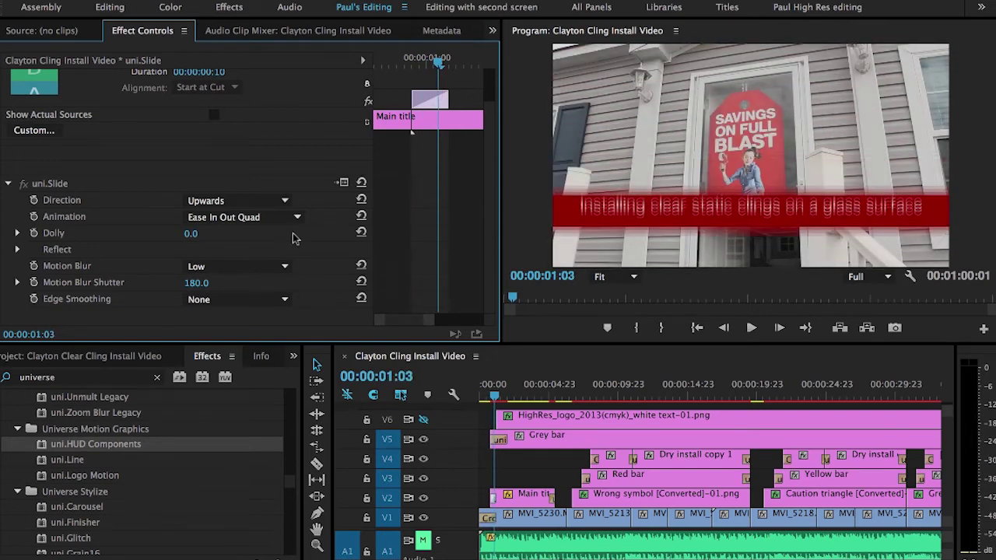
left_click(238, 201)
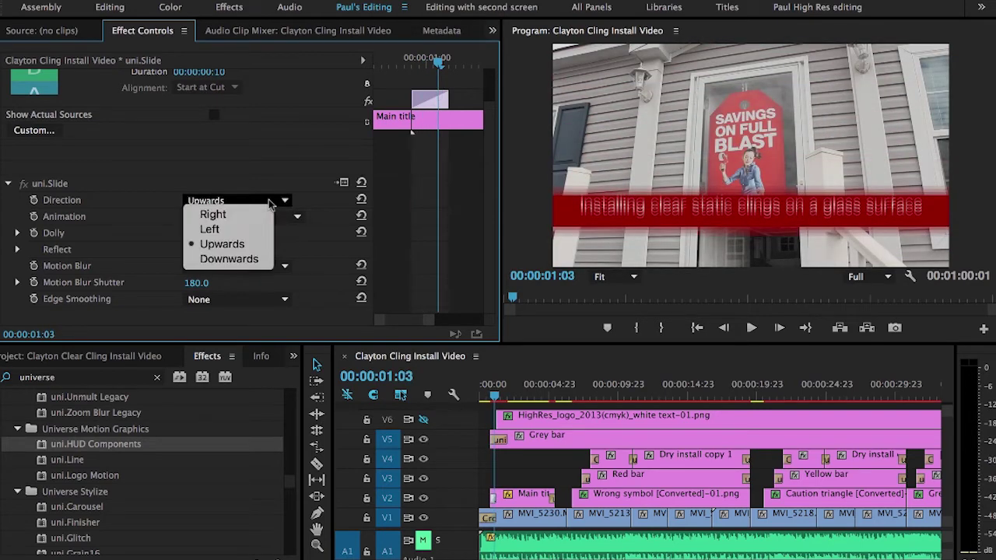
left_click(234, 260)
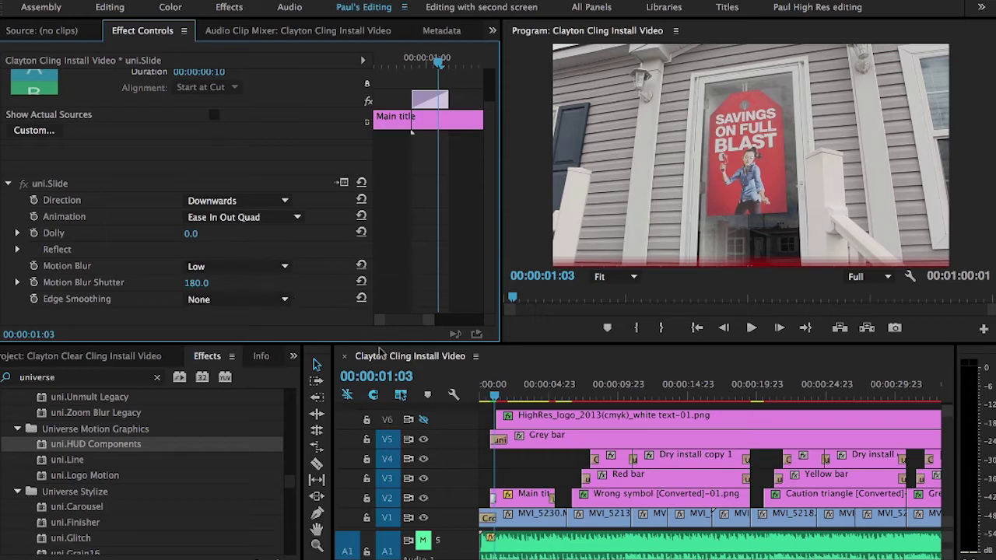
Turn the title's uni.Slide Motion Blur Off and step frames to view the unblurred slide.
key("Right")
key("Right")
key("Right")
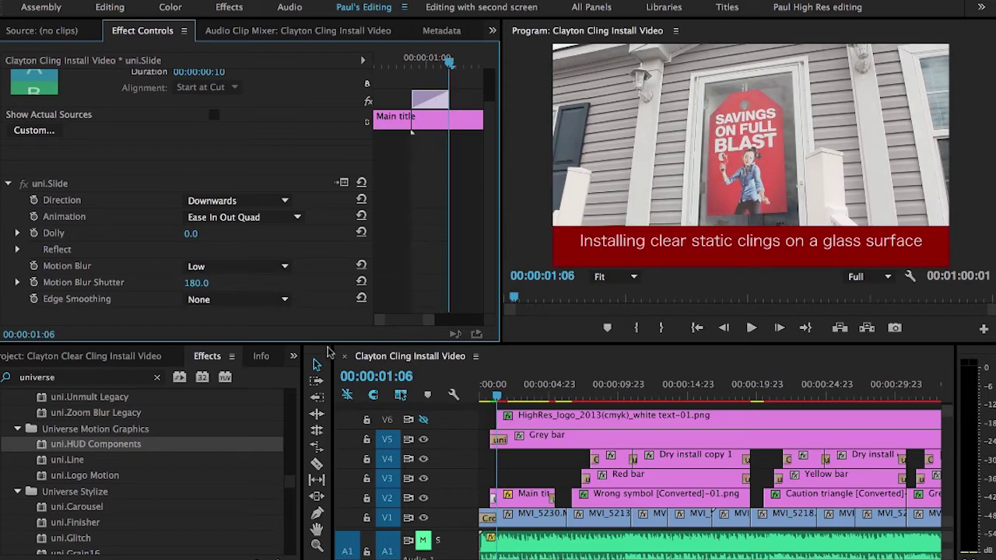
left_click(257, 266)
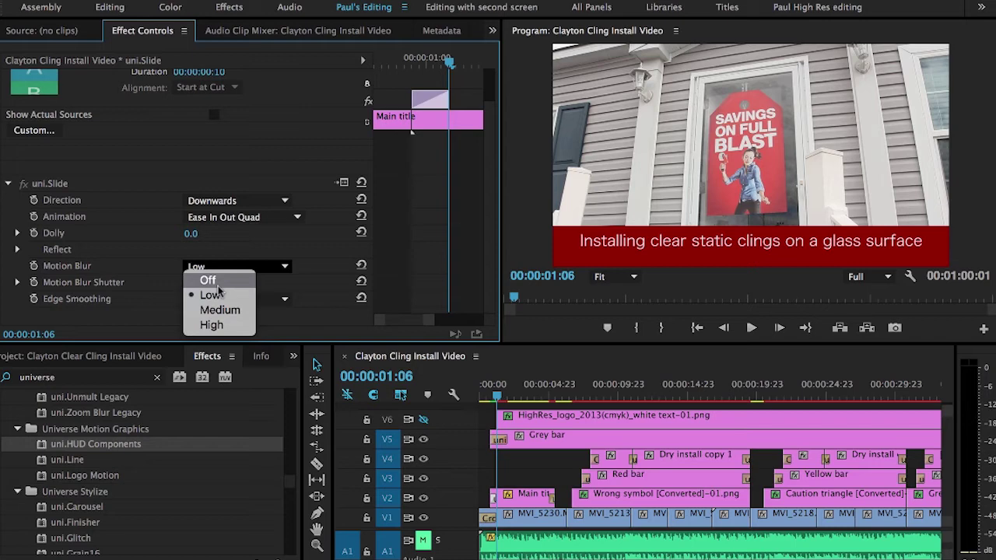
left_click(217, 284)
key("Left")
key("Left")
key("Left")
key("Right")
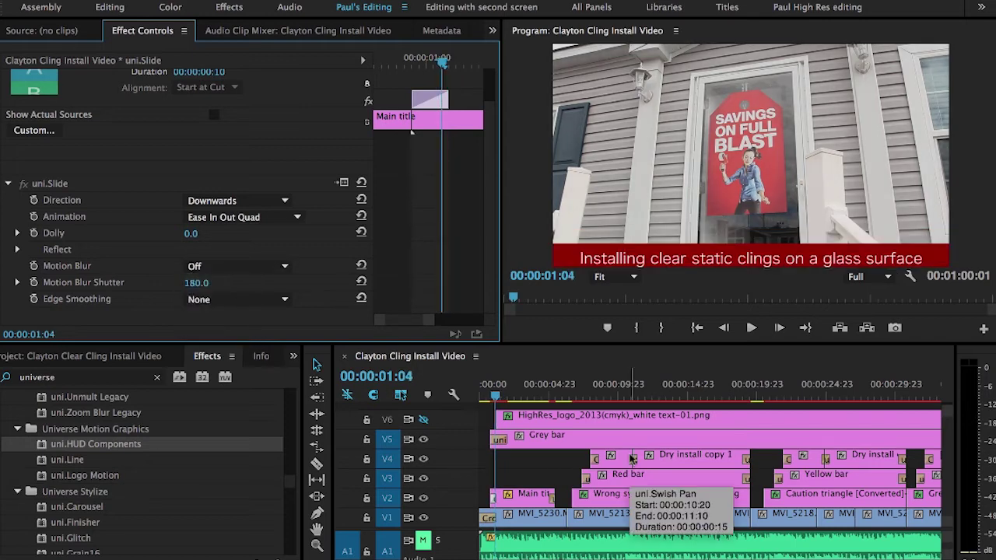
Try Motion Blur Low and High, preview the settled title at 01:14, then set it back to Low.
left_click(234, 266)
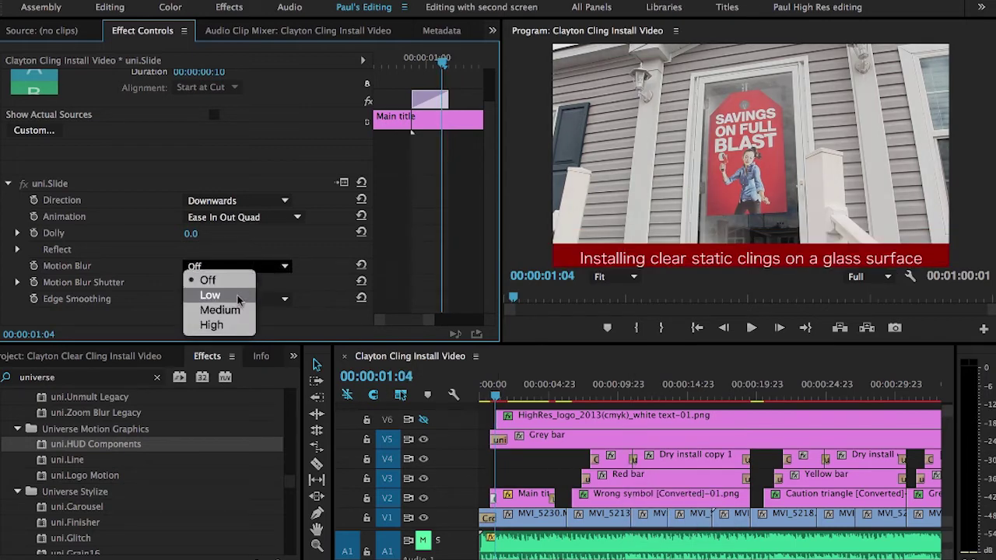
left_click(236, 300)
left_click(233, 266)
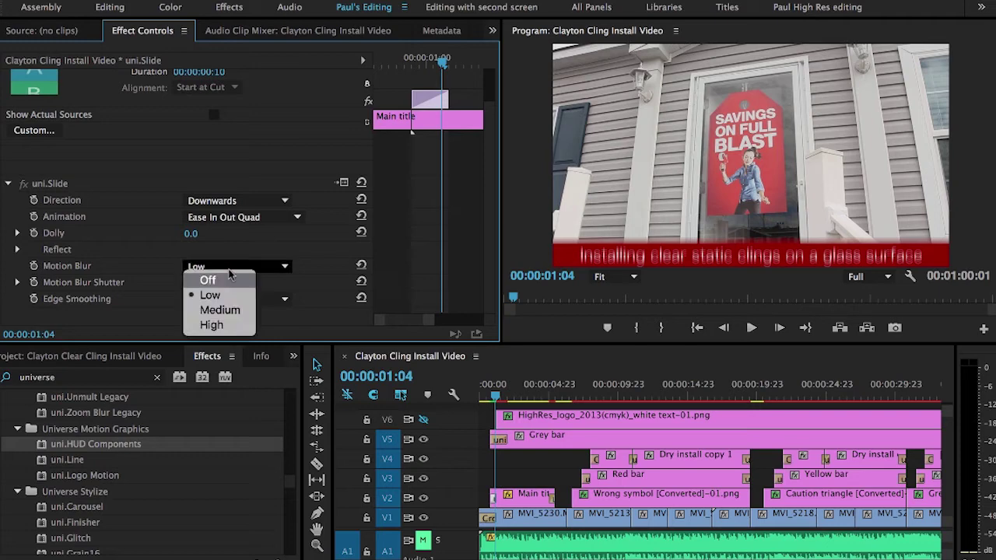
left_click(226, 322)
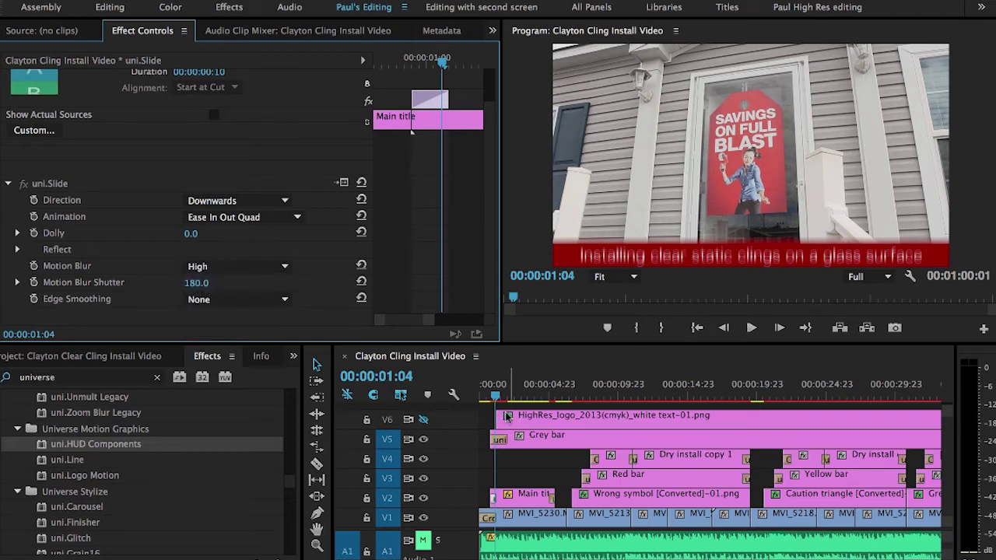
left_click_drag(495, 400, 498, 399)
left_click(234, 267)
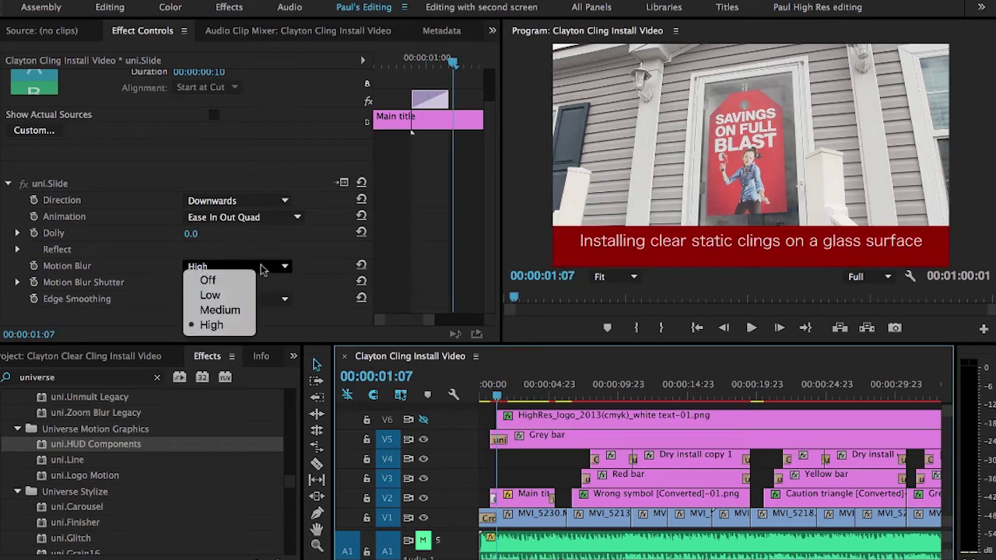
left_click(208, 291)
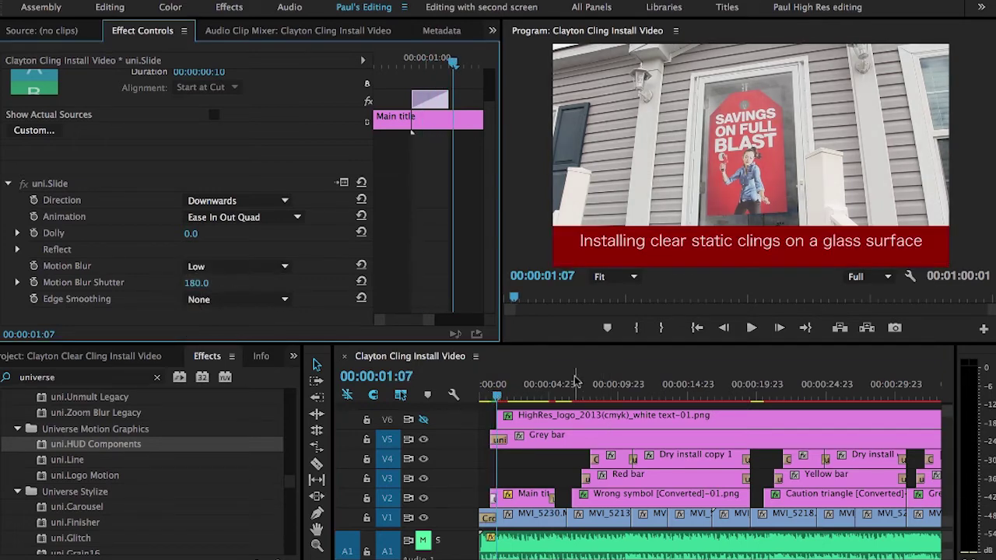
Move the playhead to 00:00:13:01 and select the Wrong symbol clip on V2.
left_click(661, 398)
left_click_drag(663, 401, 662, 401)
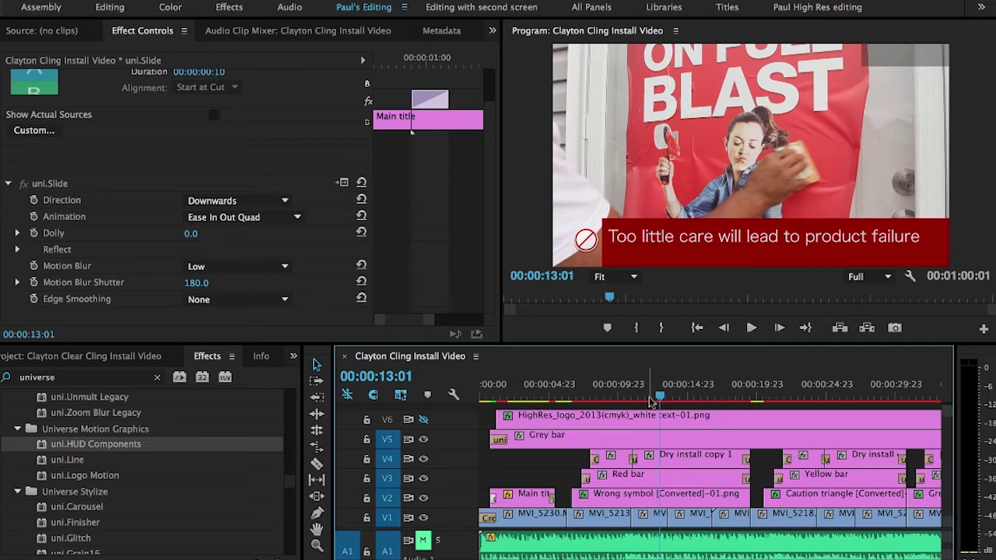
left_click(674, 498)
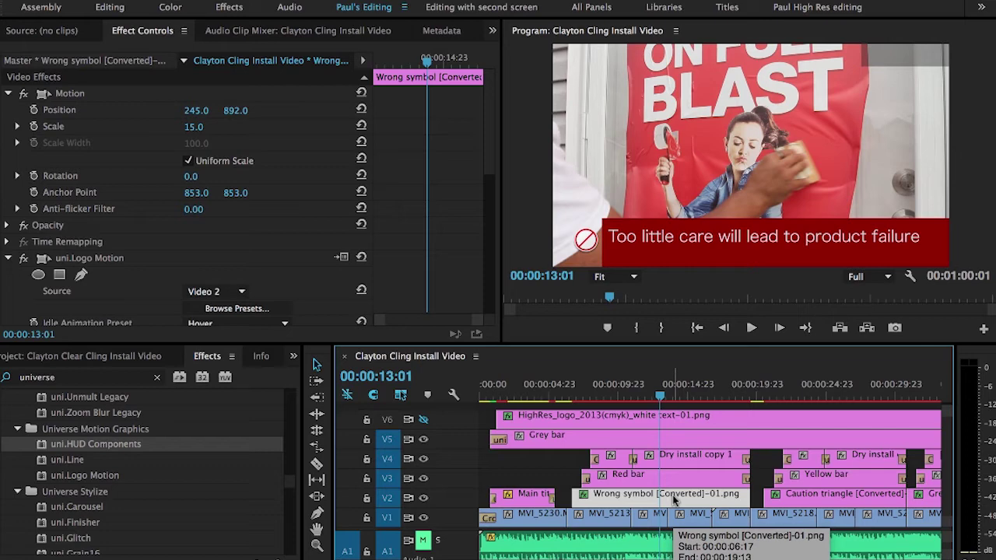
scroll(281, 277, "down", 2)
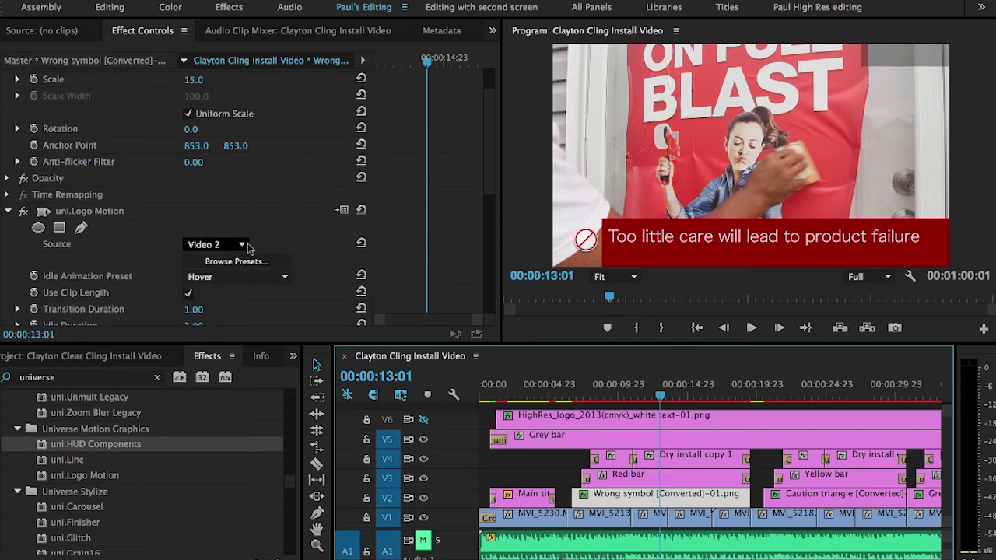
Keep Video 2 as uni.Logo Motion's source, then switch the effect off to compare the symbol.
left_click(242, 246)
left_click(261, 245)
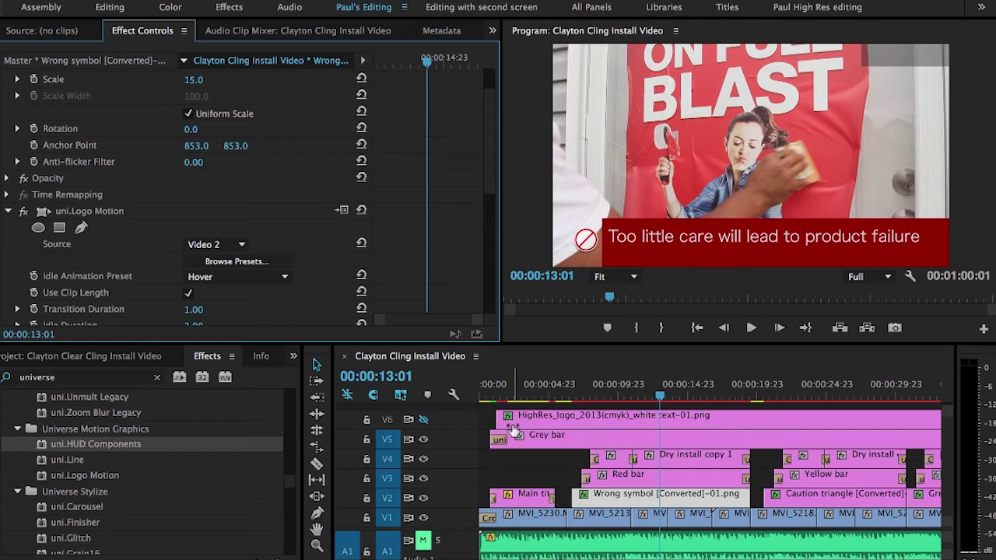
scroll(292, 206, "down", 2)
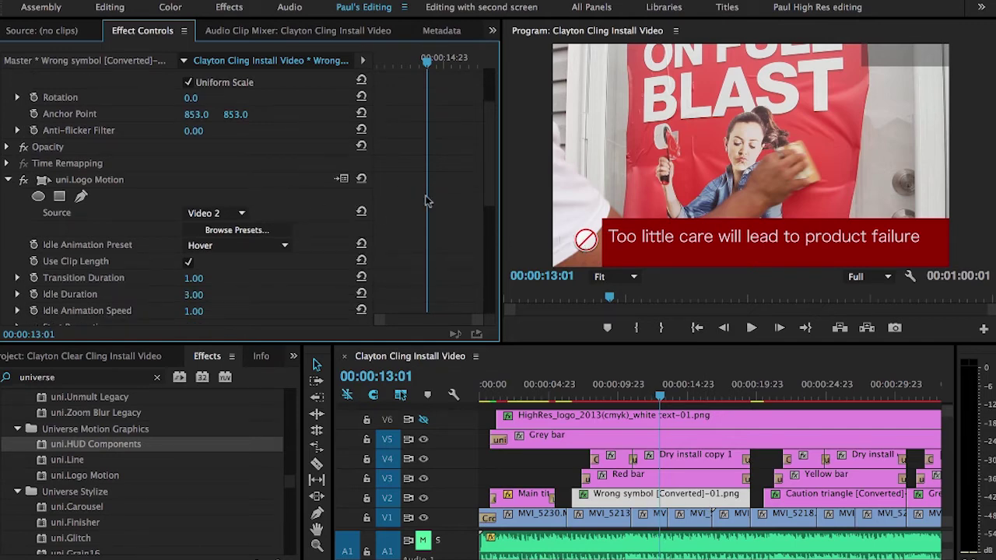
left_click(25, 179)
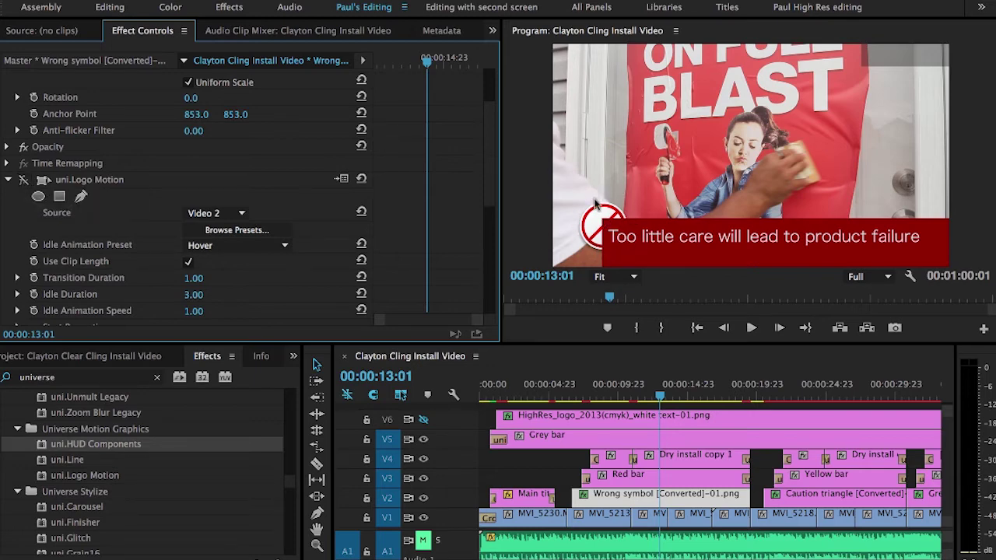
left_click(24, 180)
scroll(31, 186, "down", 2)
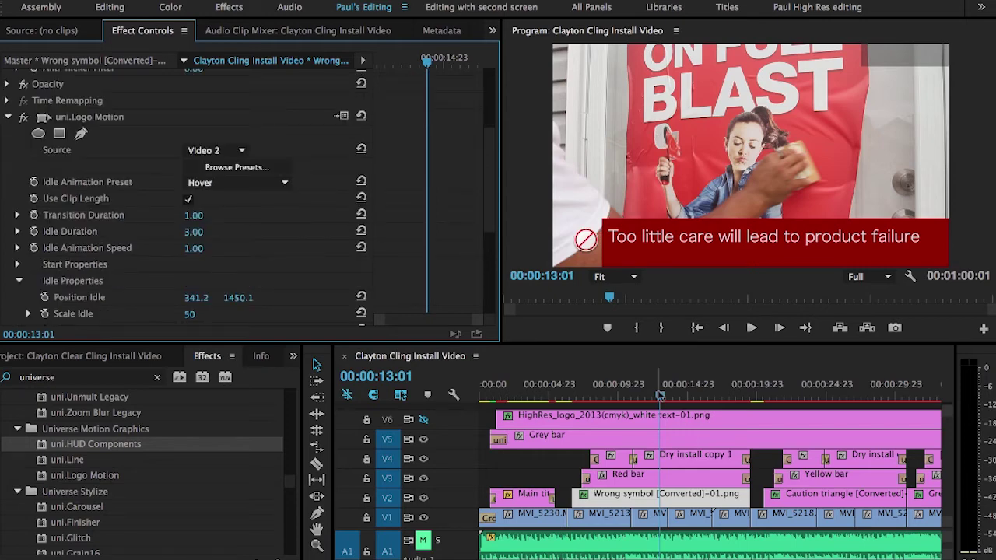
left_click(282, 168)
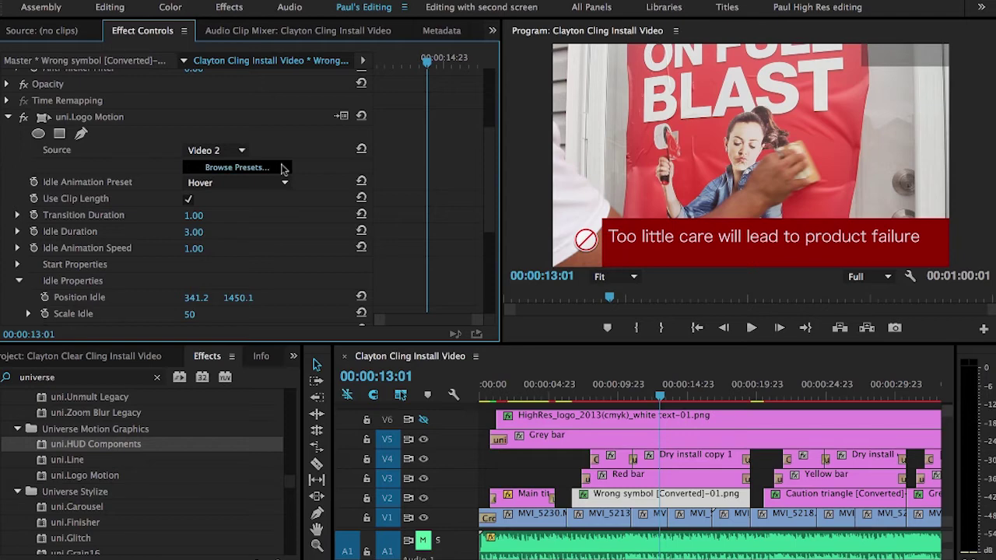
scroll(487, 355, "down", 3)
scroll(487, 355, "down", 5)
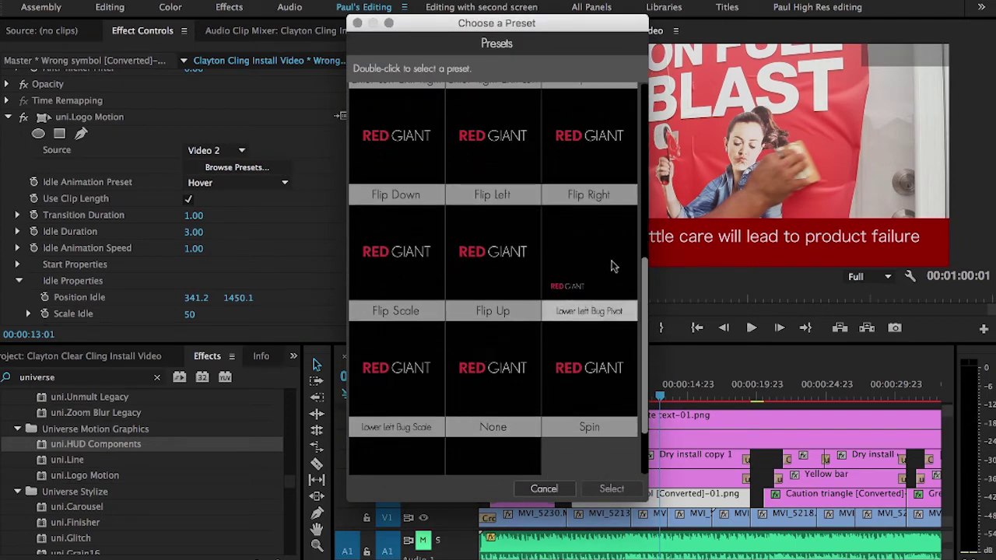
left_click(544, 489)
left_click(262, 185)
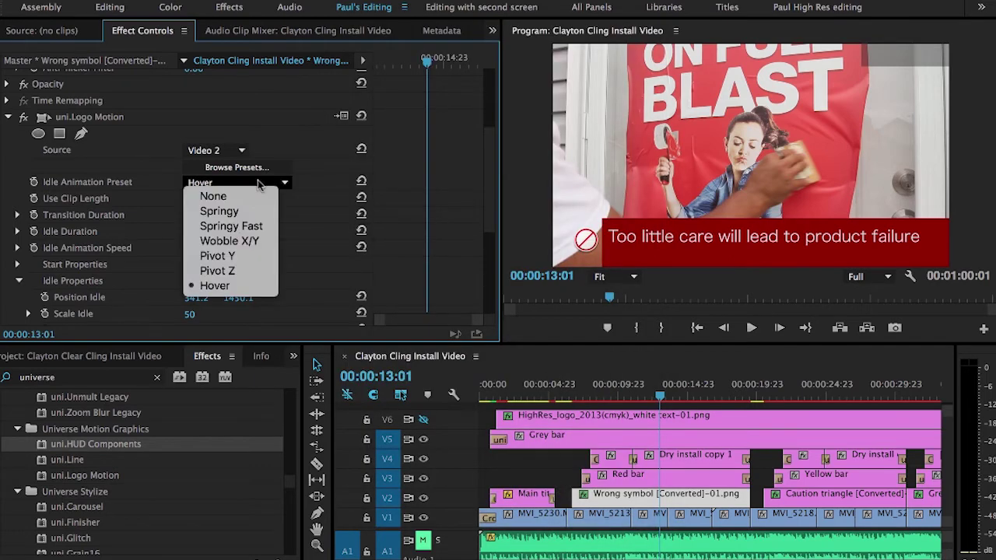
left_click(285, 184)
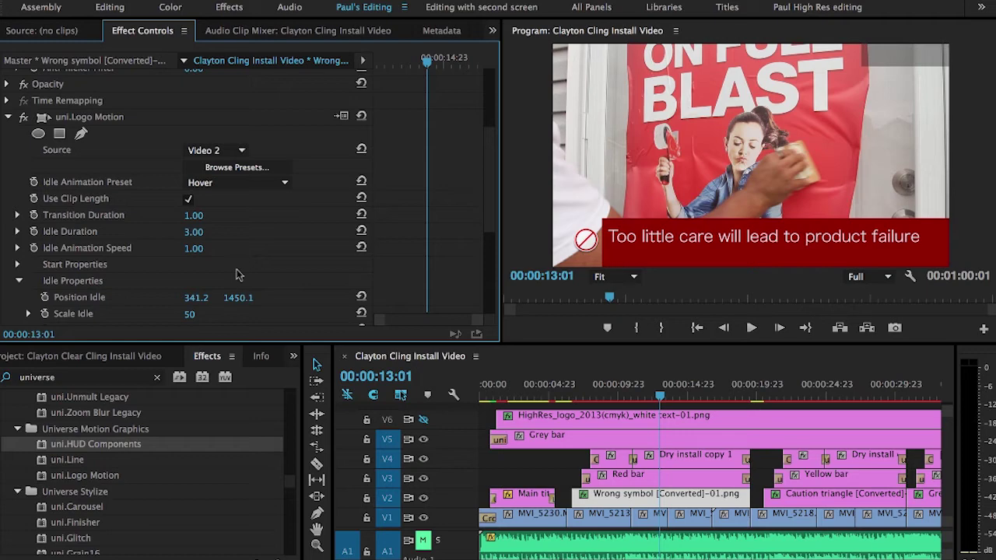
Scrub from about 12:22 past the red banner to 00:00:27:15, where the yellow caution bar appears.
left_click(657, 396)
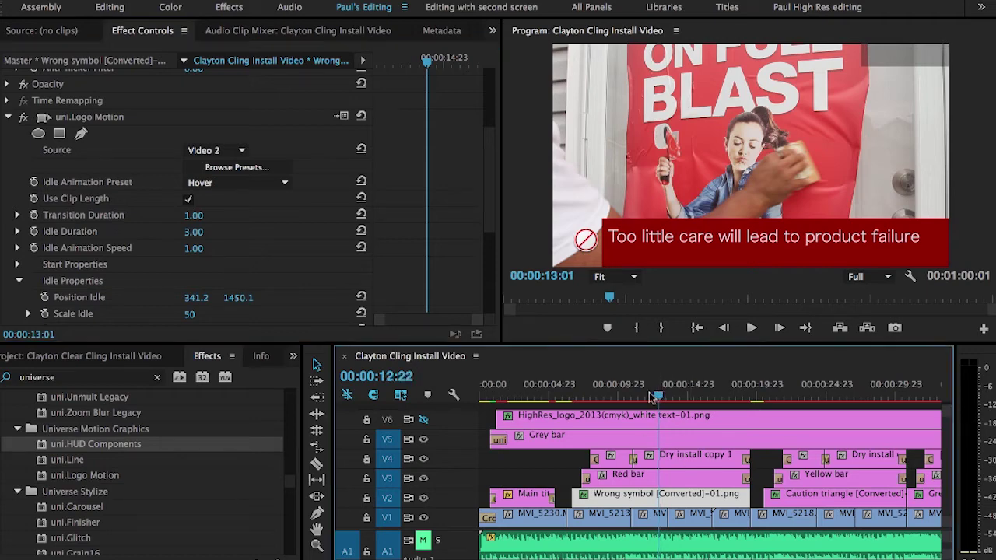
left_click_drag(652, 398, 636, 397)
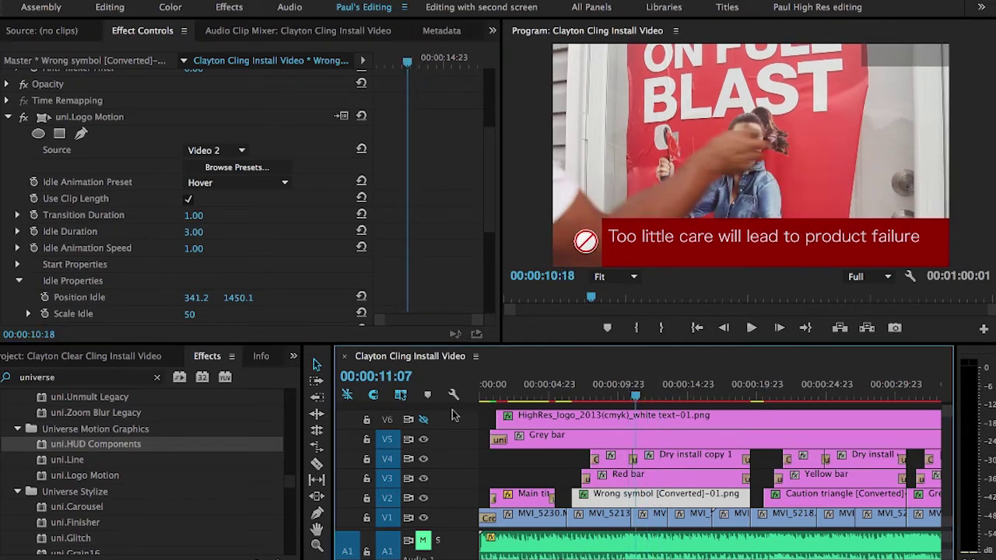
left_click(636, 399)
left_click_drag(654, 402, 865, 395)
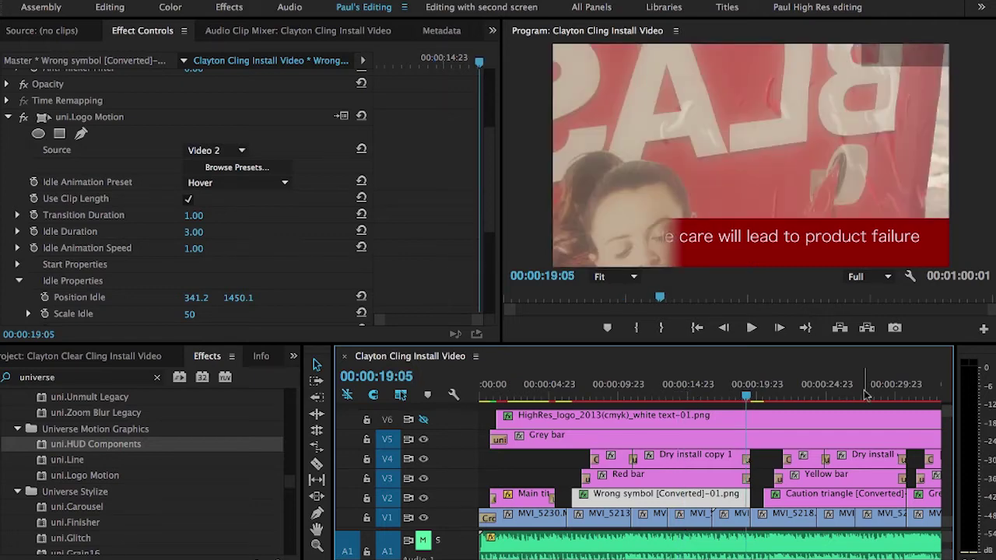
left_click_drag(865, 395, 865, 395)
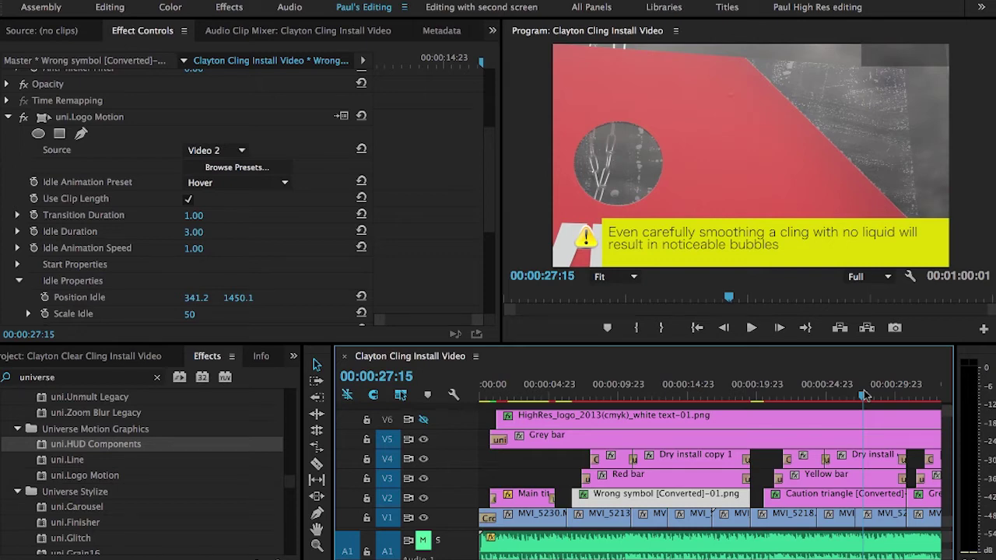
In After Effects, drag uni.HUD Components from Effects & Presets onto the Dark Gray Solid 1 layer.
left_click(535, 553)
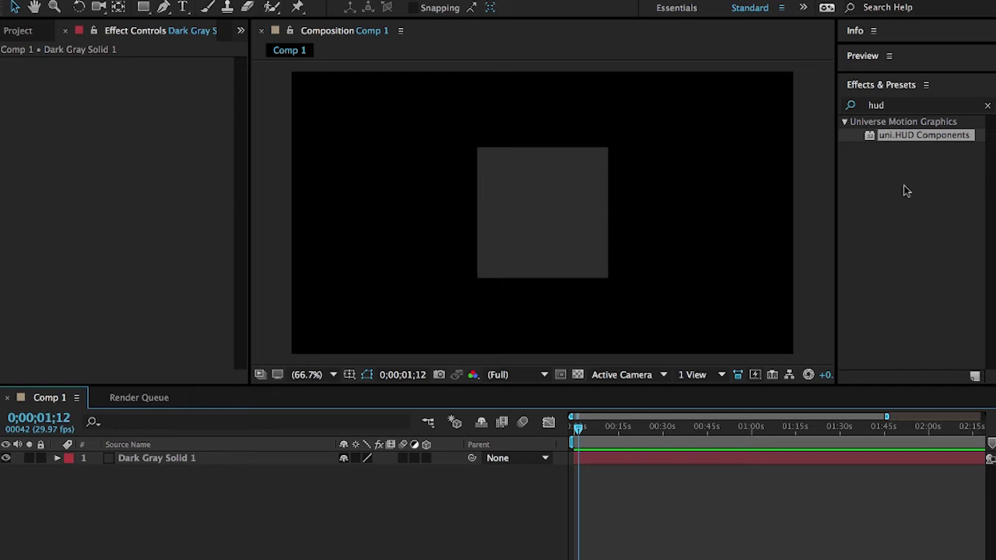
left_click(883, 138)
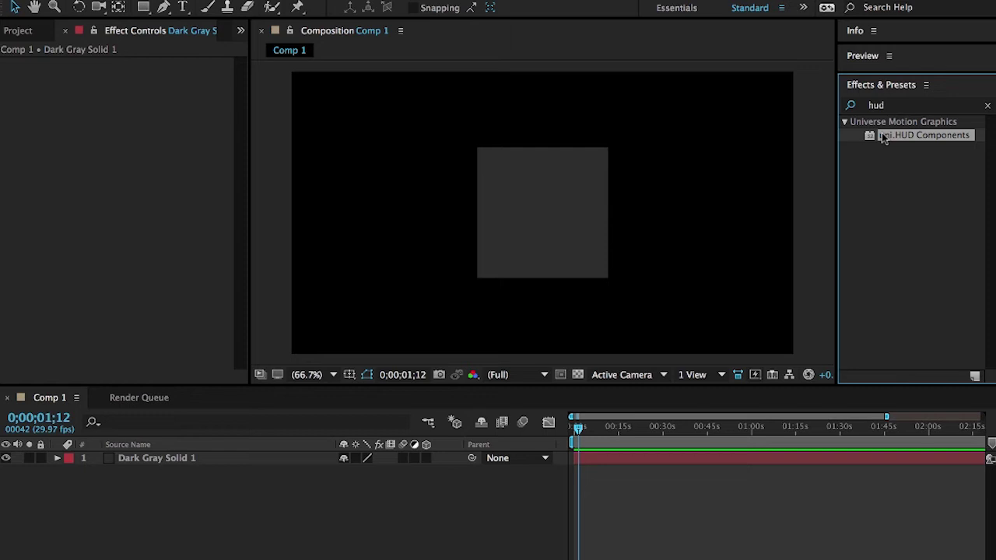
left_click_drag(882, 133, 162, 459)
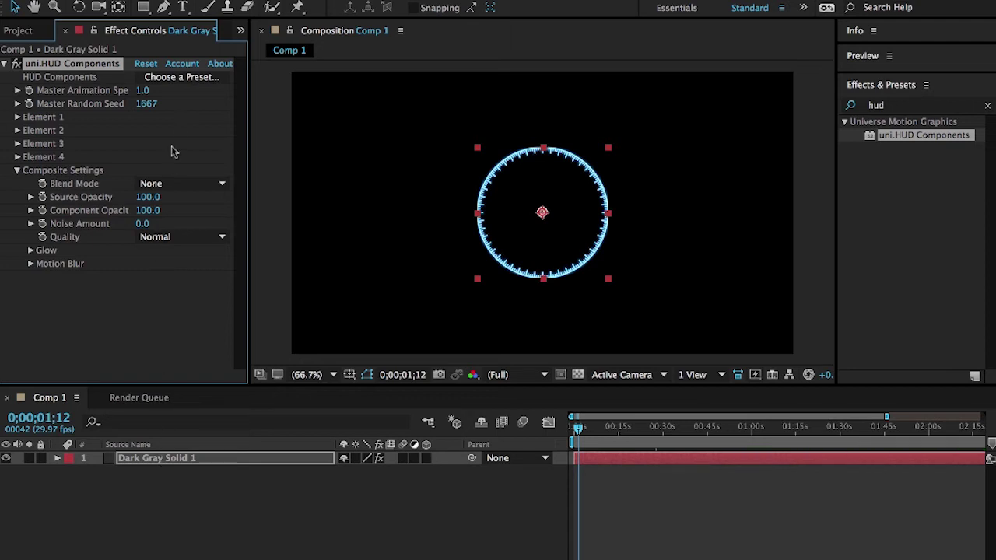
Open Choose a Preset and scroll the HUD Components grid down to the Targeting and Bug presets.
left_click(178, 79)
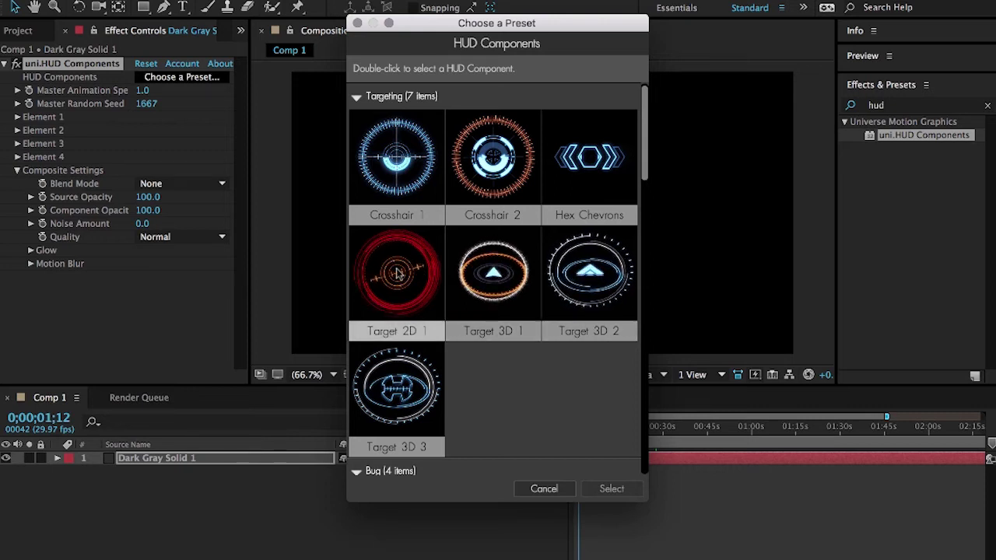
scroll(423, 330, "down", 3)
scroll(422, 330, "down", 4)
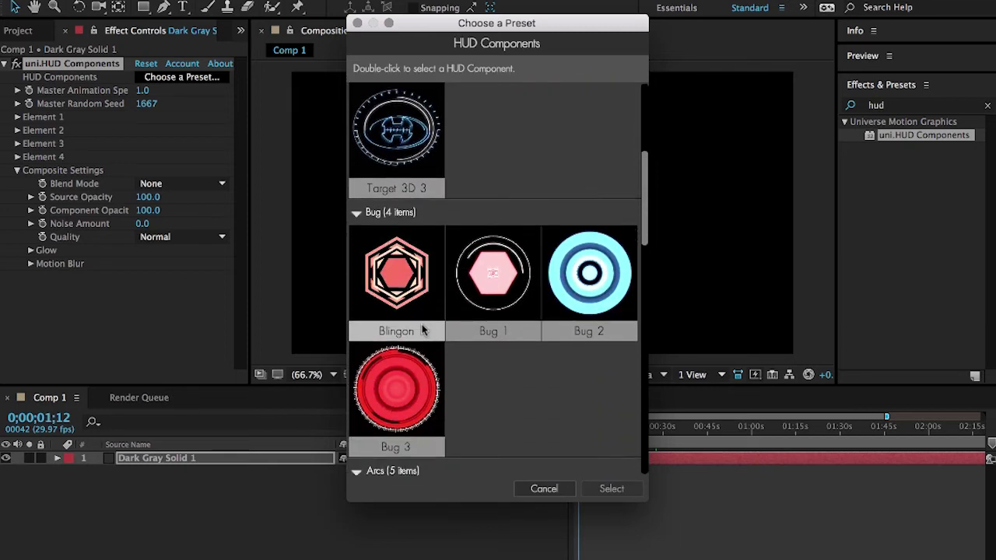
scroll(423, 330, "down", 10)
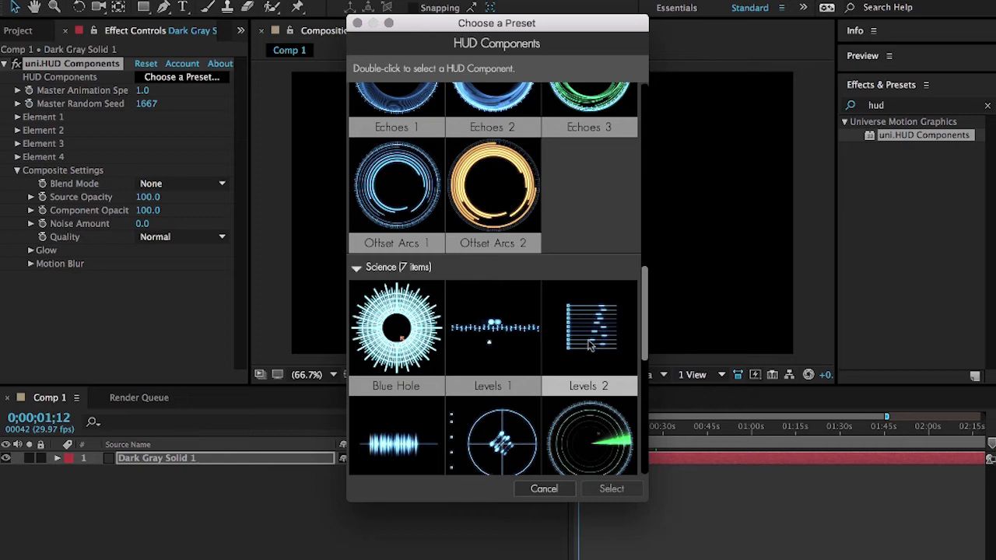
scroll(448, 434, "down", 3)
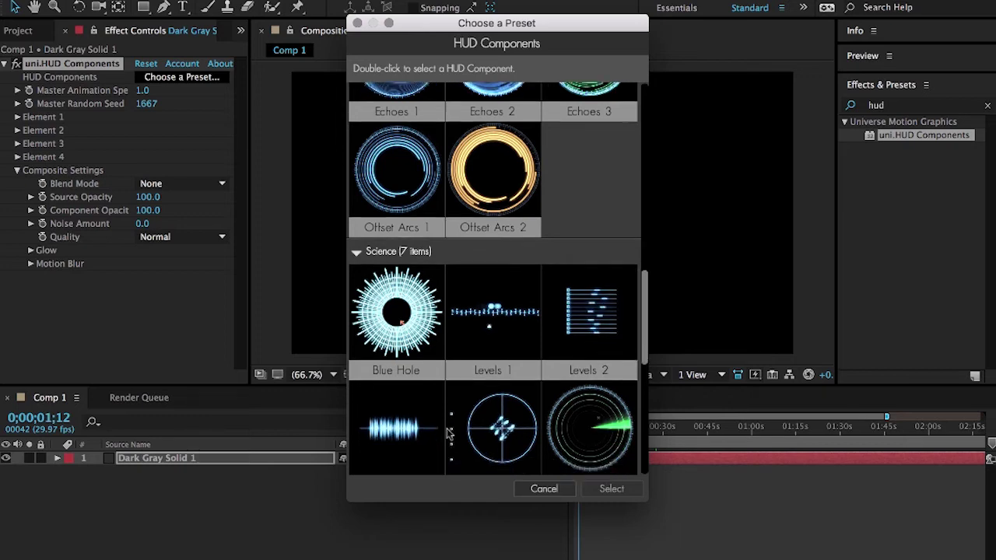
scroll(448, 433, "up", 15)
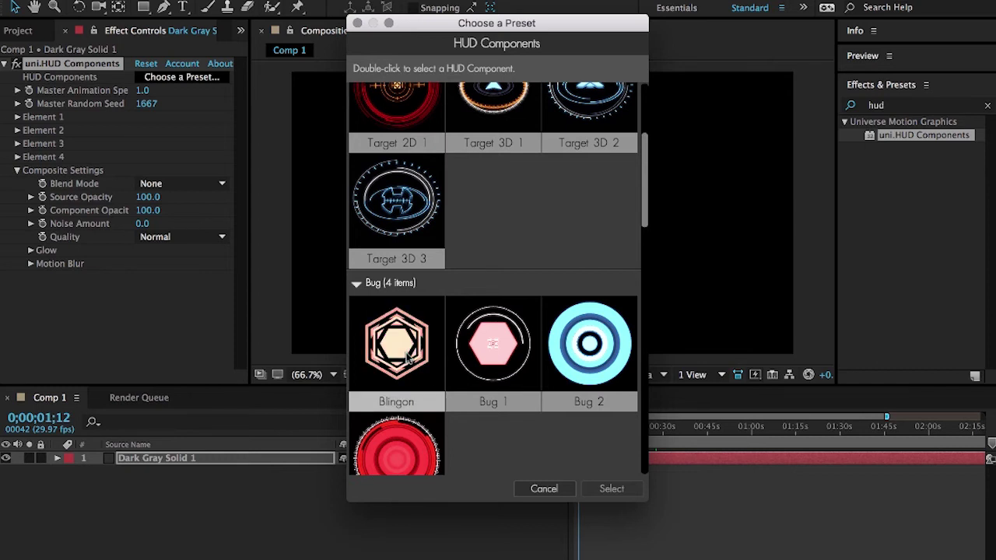
Apply the Blingon preset and scrub the timeline to about 18, then 27 seconds to preview it.
left_click(407, 356)
left_click(614, 488)
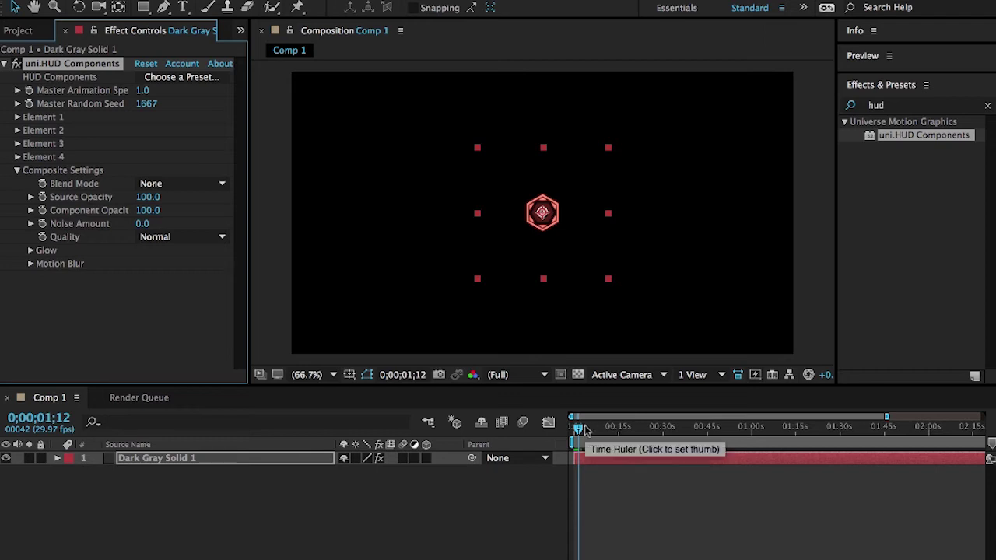
left_click_drag(584, 427, 625, 437)
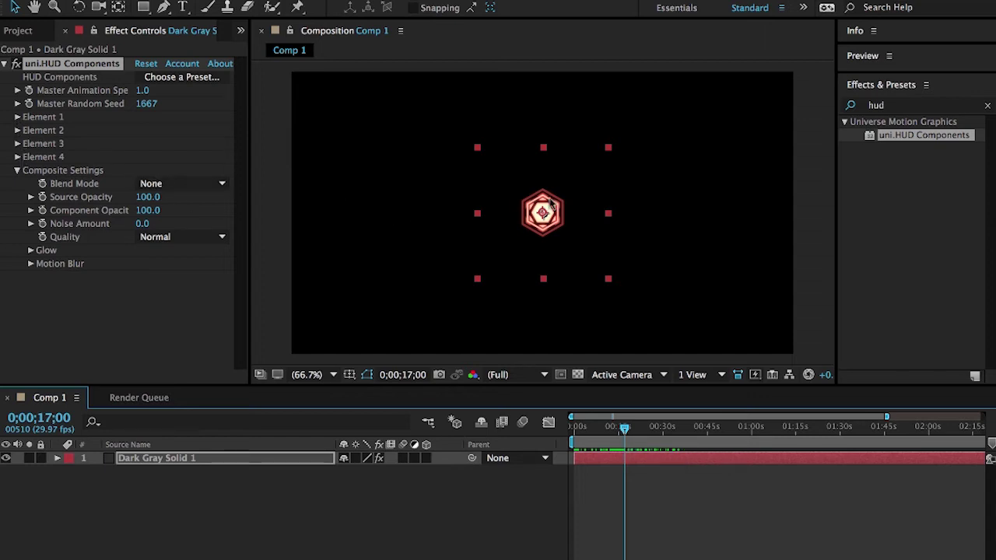
left_click_drag(629, 424, 655, 432)
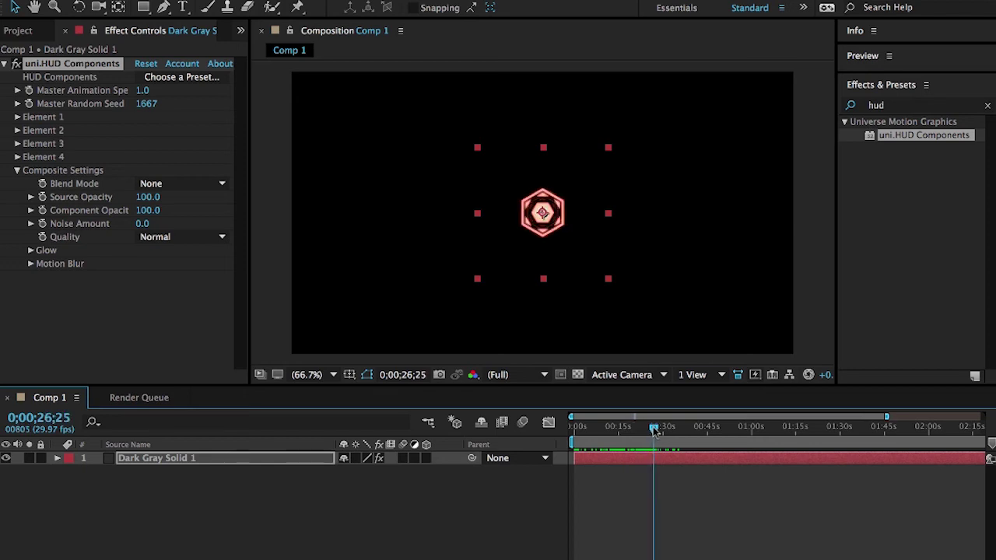
Make Element 1 green and lower its opacity to about 44.
left_click(17, 116)
left_click(142, 158)
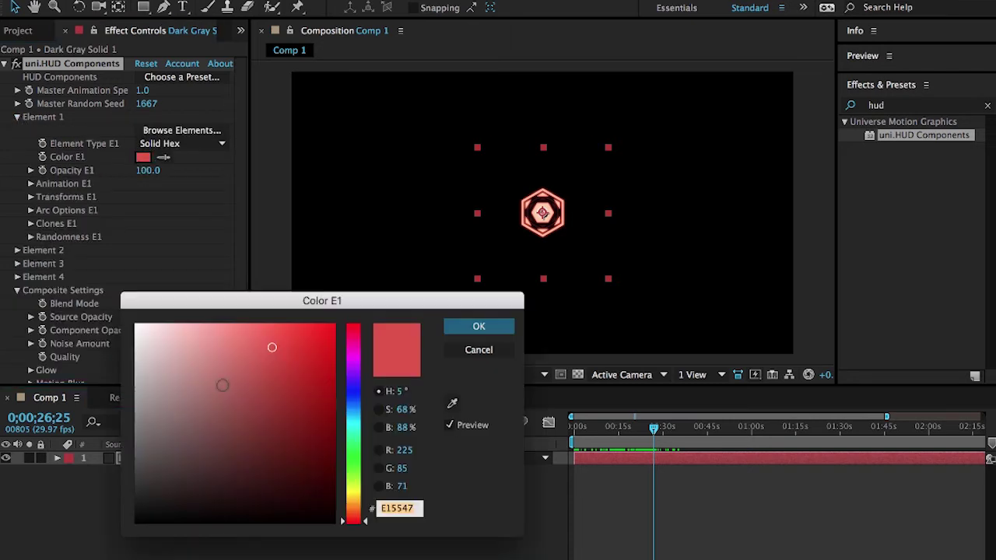
left_click(354, 442)
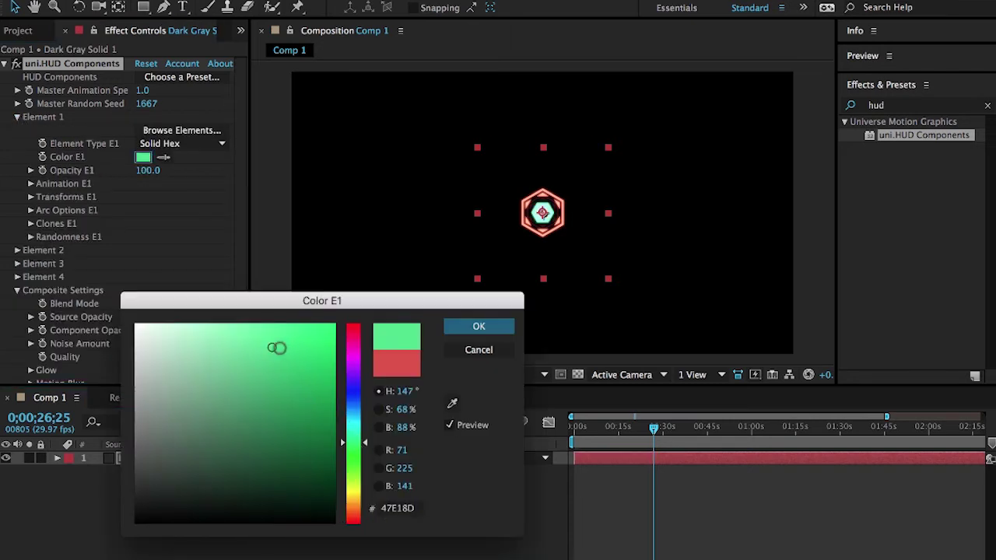
left_click(488, 329)
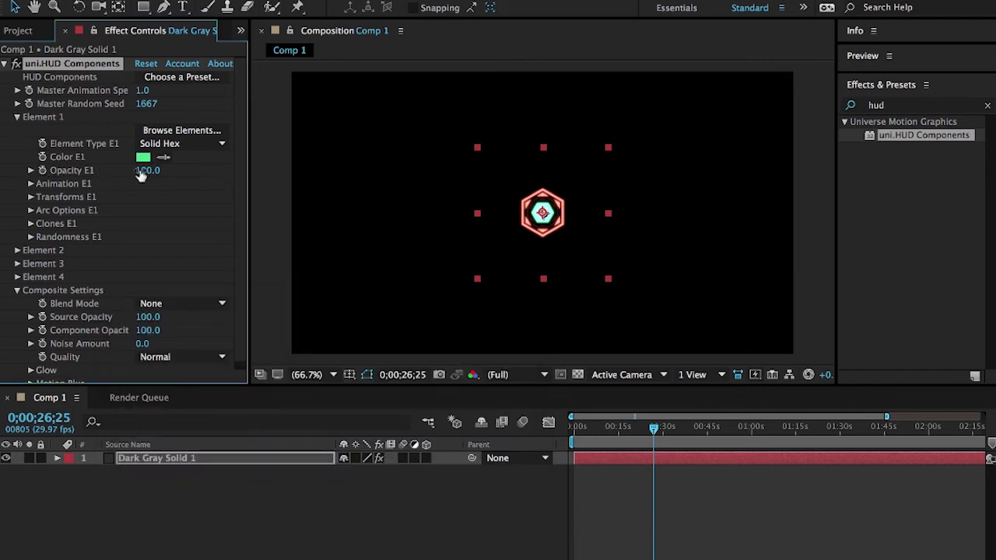
left_click_drag(141, 172, 99, 170)
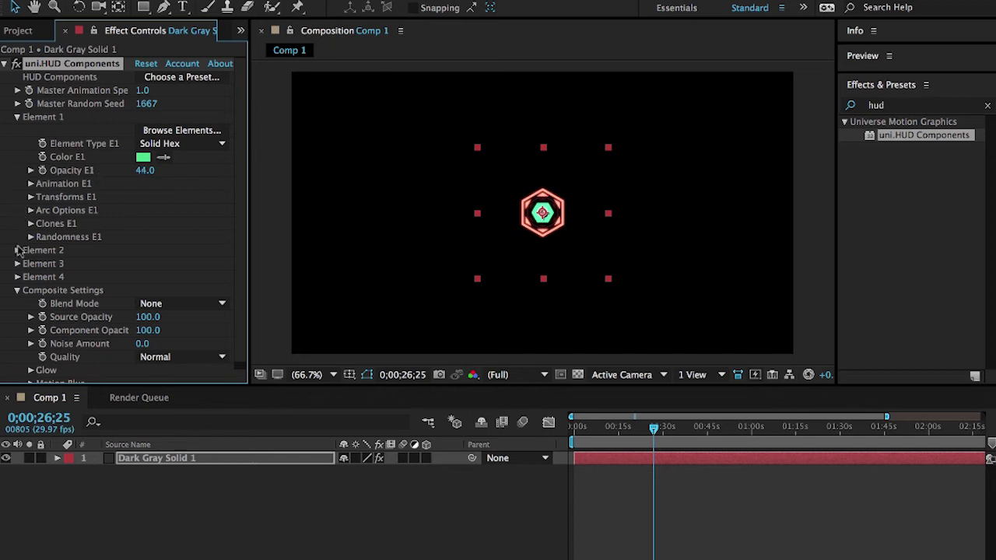
Give Element 1 the Wiggle Vertical animation and preview it around 6 seconds.
left_click(32, 184)
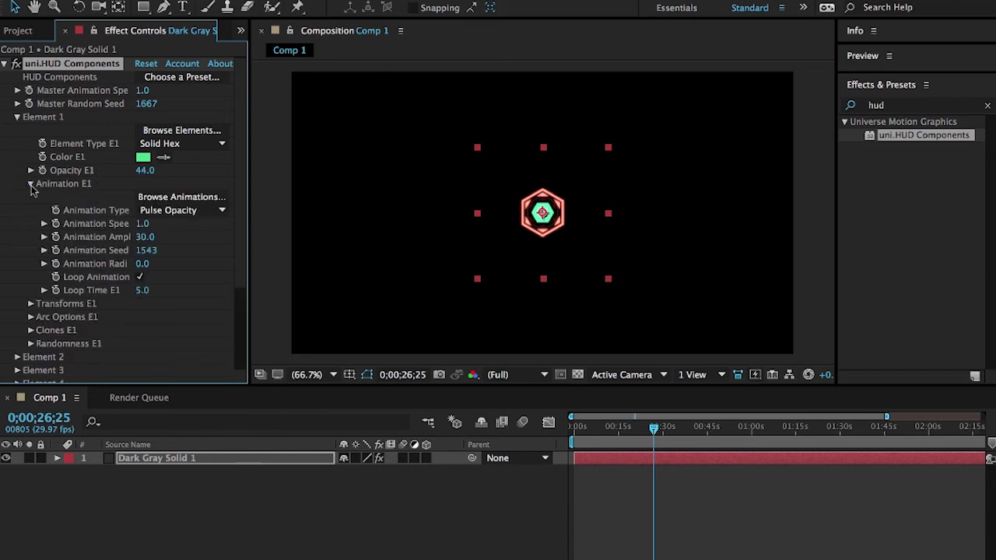
left_click(203, 197)
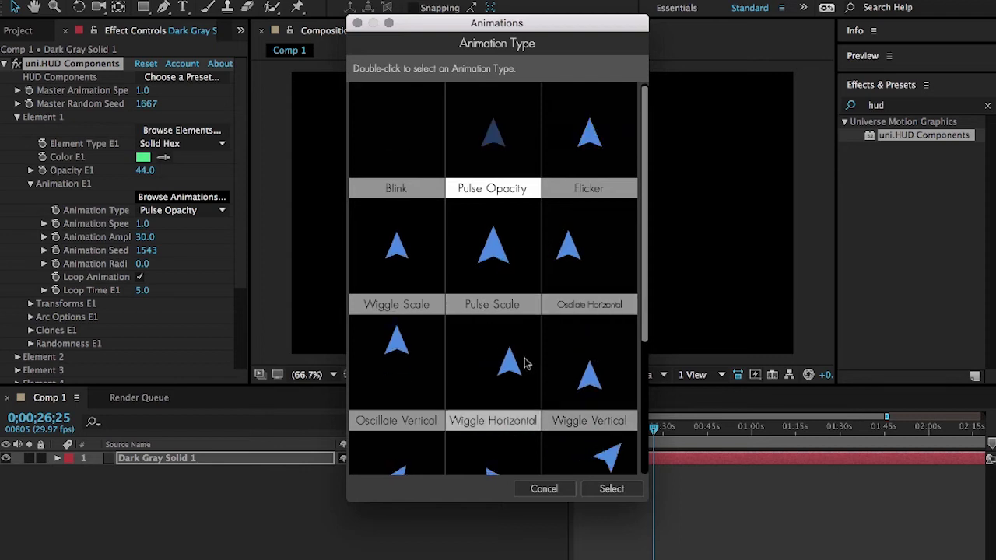
left_click(589, 360)
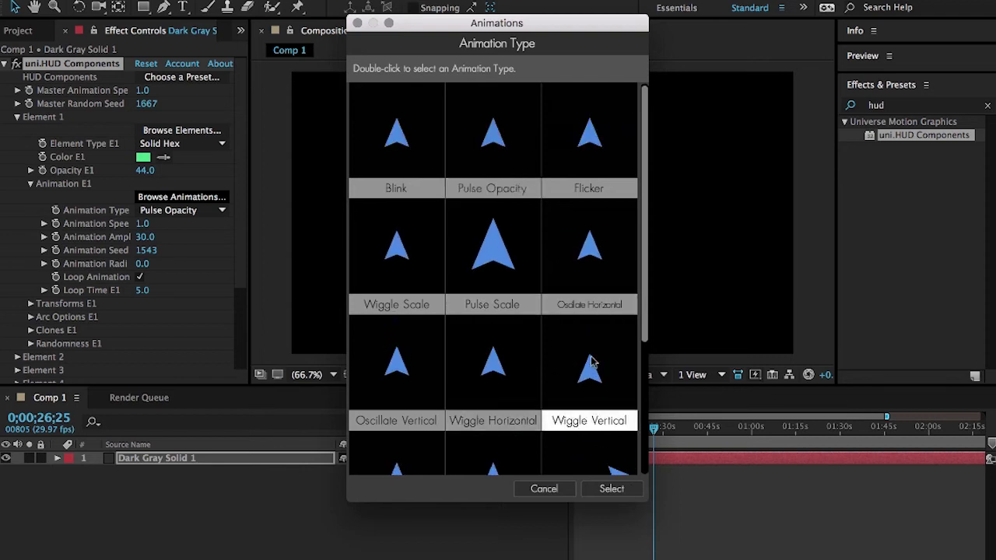
left_click(603, 490)
left_click(594, 427)
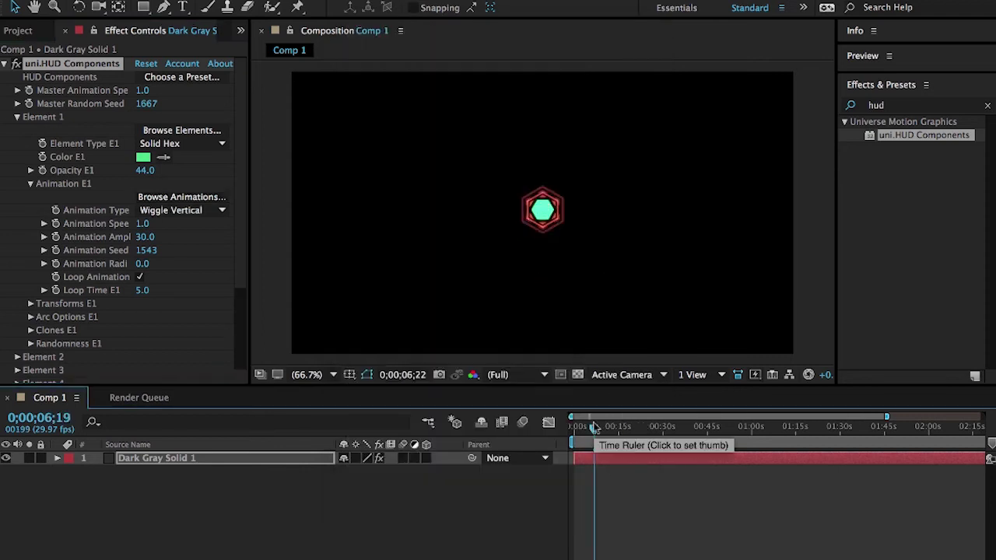
left_click_drag(593, 427, 597, 427)
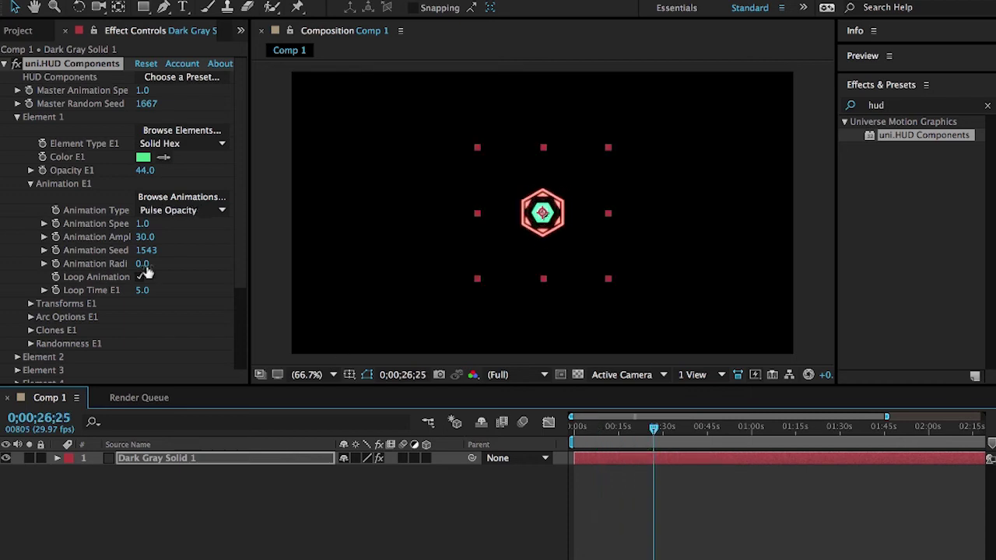
left_click(30, 191)
left_click(29, 186)
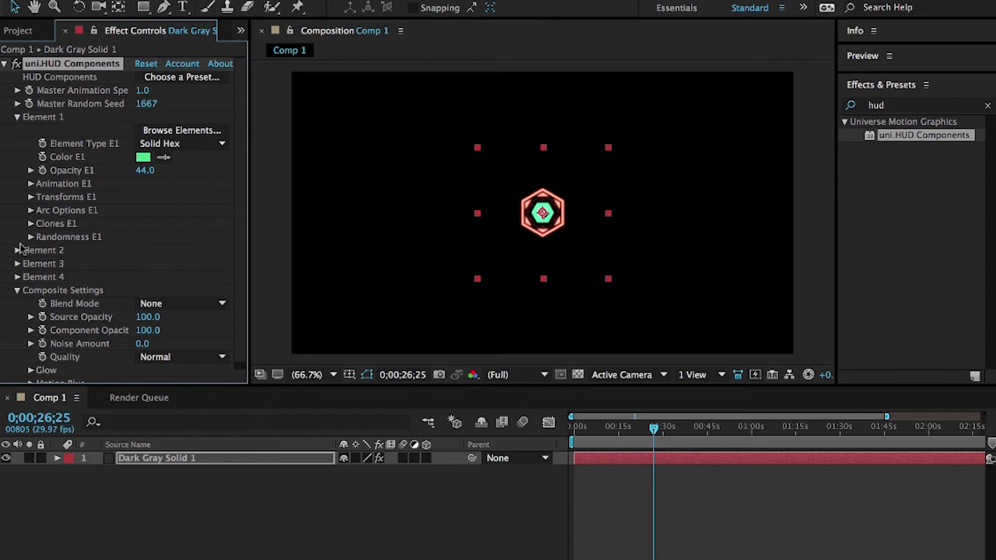
Set Element 2's colour to a darker blue (4660F8), then collapse Element 2.
left_click(18, 249)
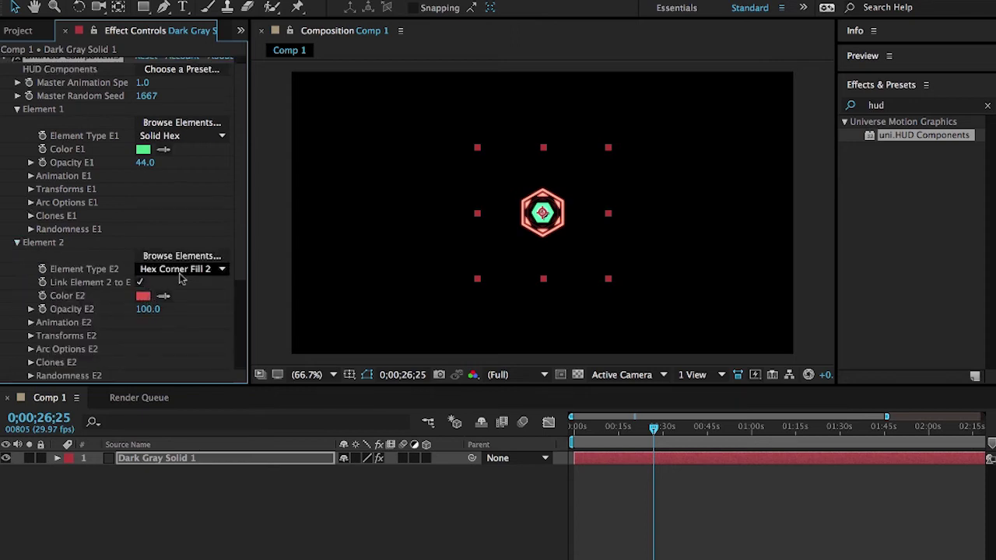
left_click(143, 295)
mouse_move(287, 447)
left_mouse_down()
mouse_move(292, 512)
mouse_move(300, 436)
mouse_move(298, 482)
mouse_move(308, 451)
mouse_move(278, 330)
left_mouse_up()
left_click(351, 396)
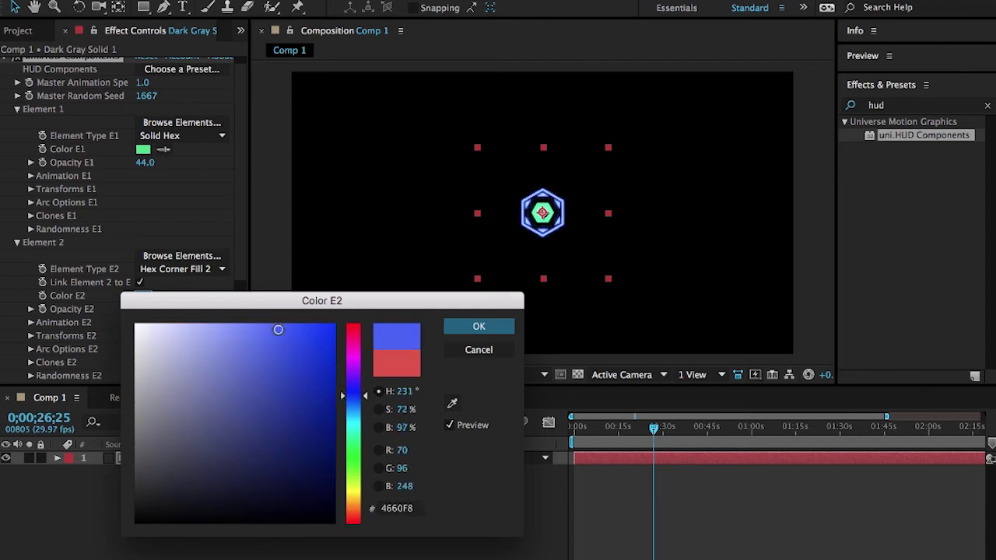
left_click(479, 326)
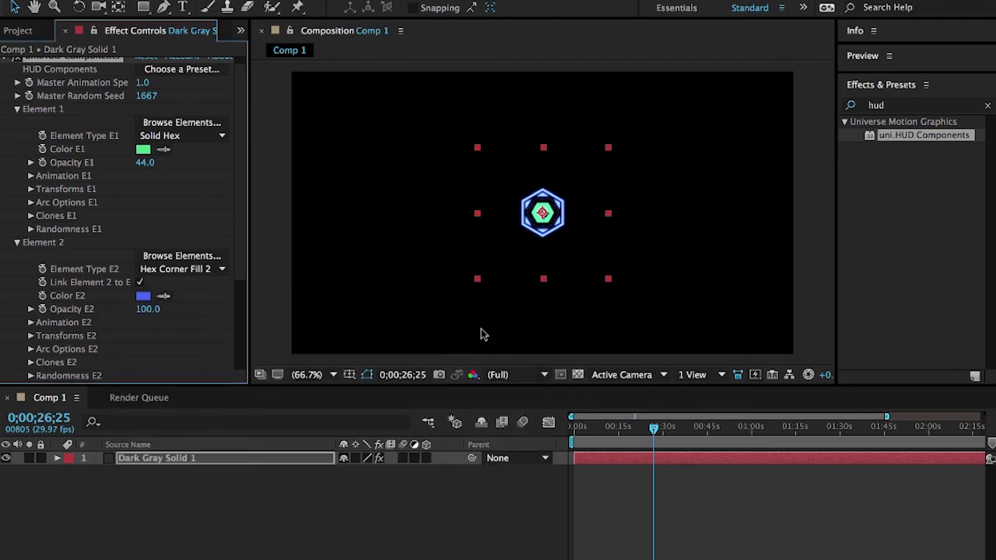
left_click(17, 242)
Set Element 3 to Measure Arc 5 and enlarge the ring around the hexagon.
left_click(17, 255)
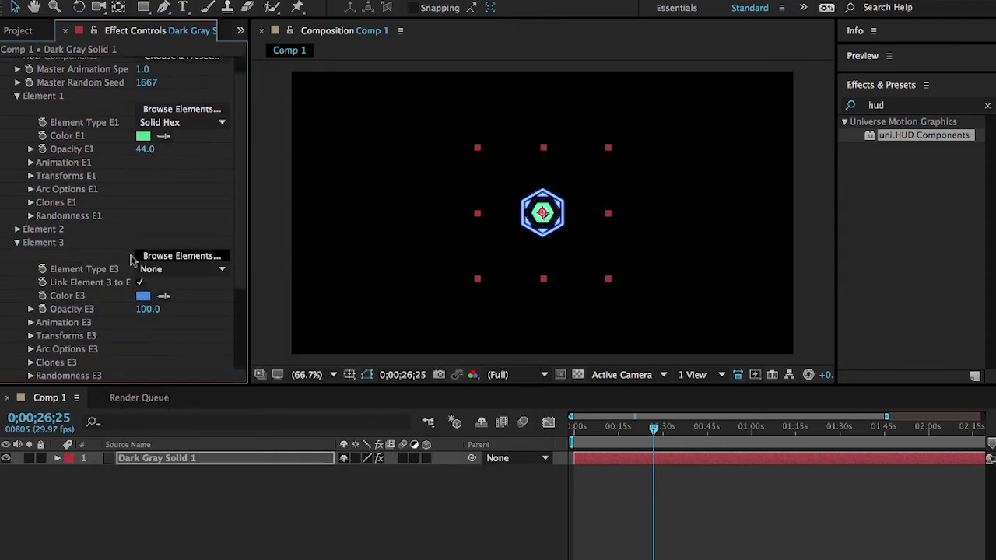
left_click(164, 258)
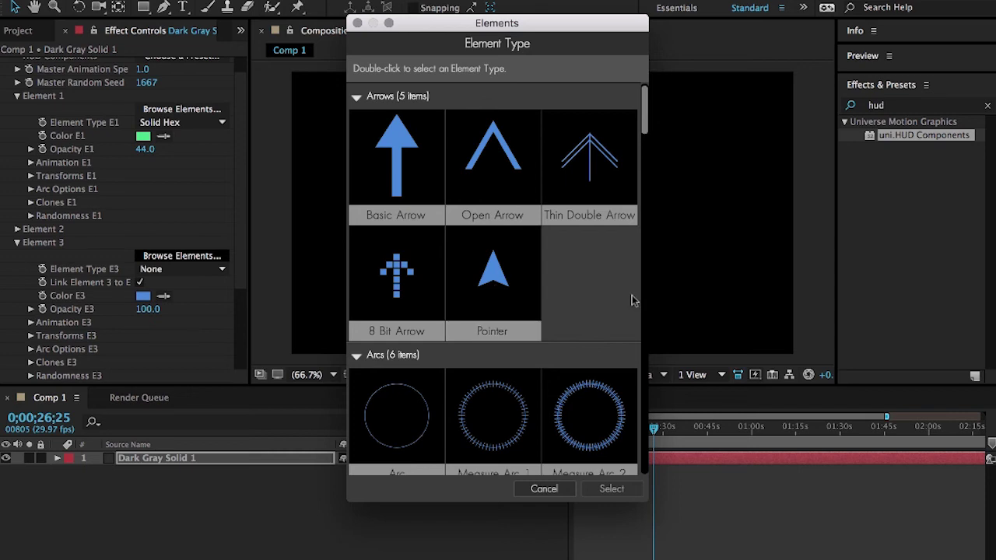
scroll(631, 300, "down", 5)
scroll(632, 300, "down", 2)
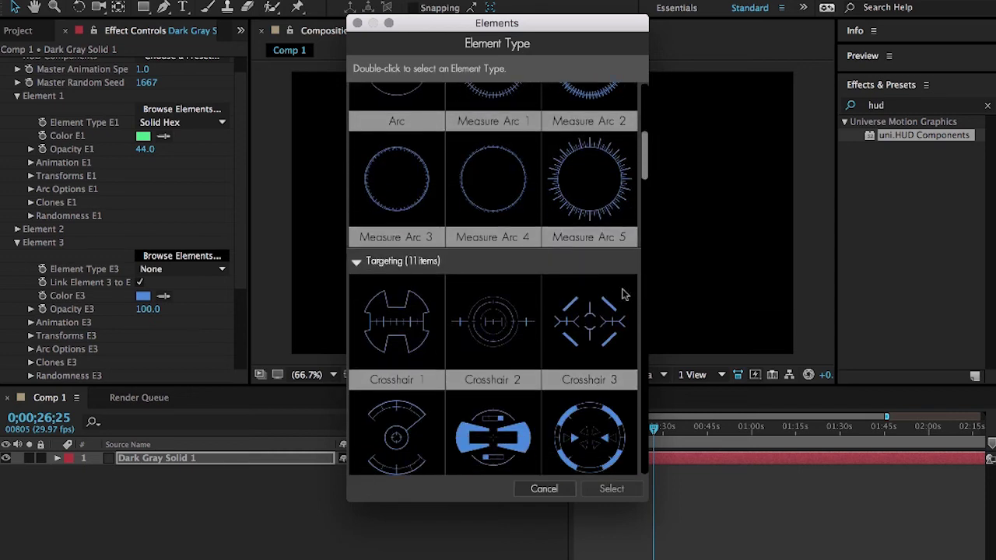
left_click(588, 166)
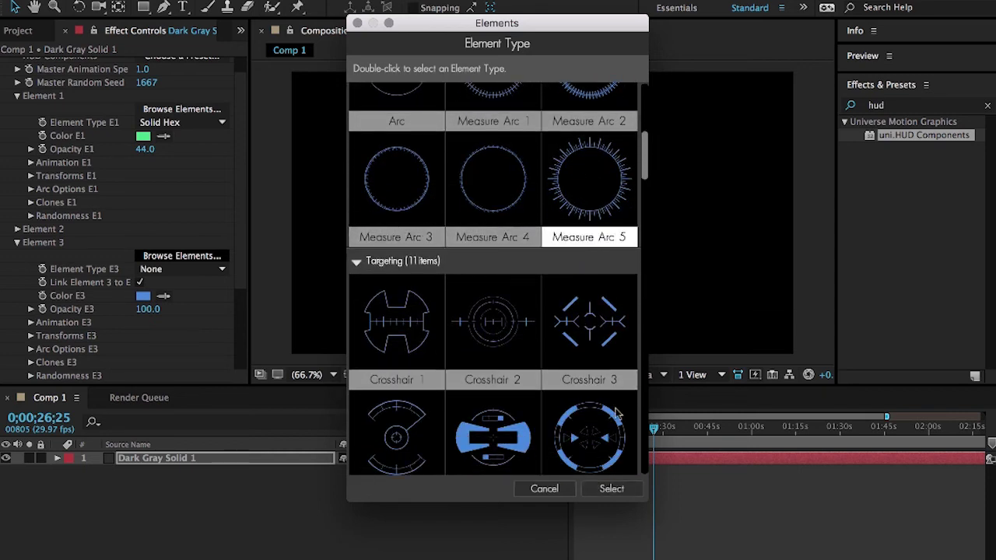
left_click(611, 489)
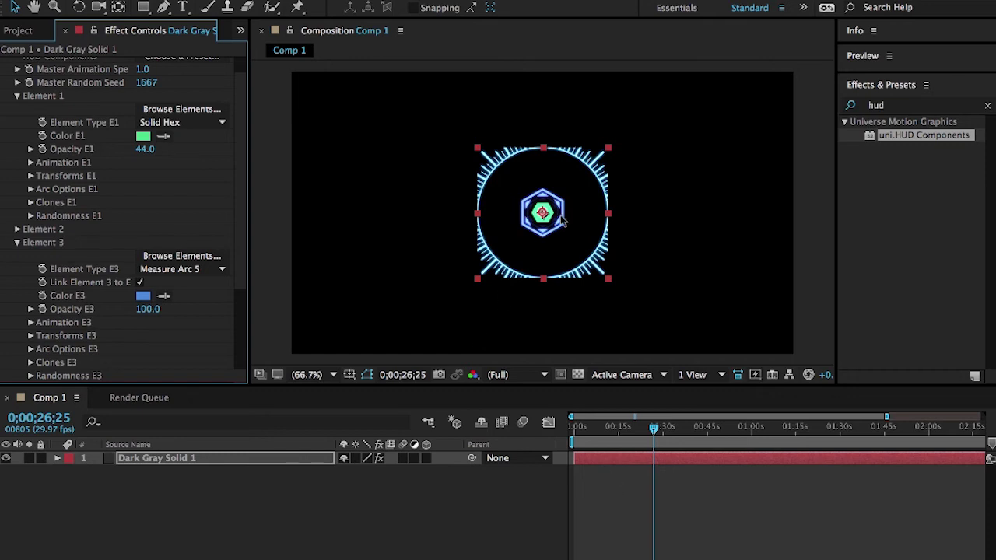
scroll(163, 293, "down", 2)
left_click_drag(609, 278, 669, 336)
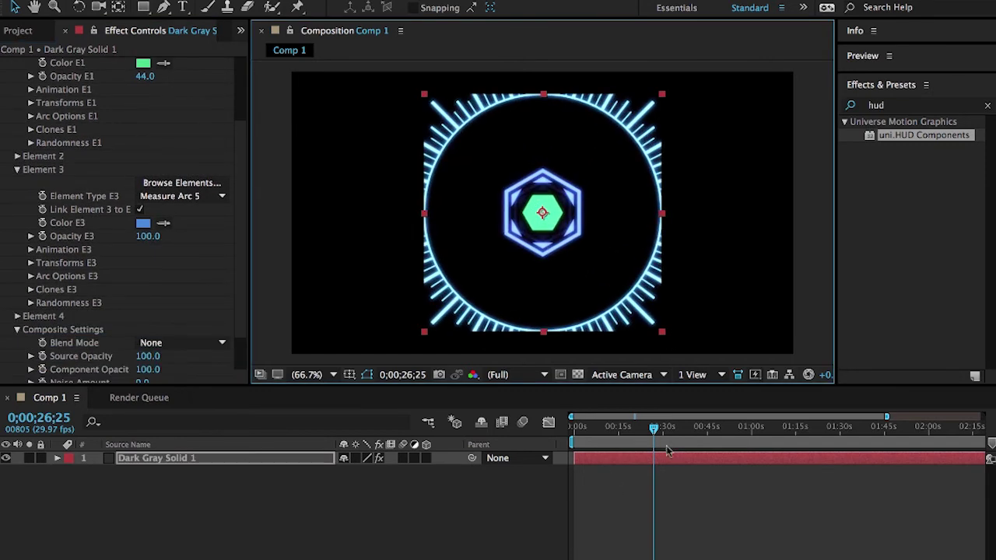
left_click_drag(653, 427, 608, 433)
scroll(28, 202, "down", 2)
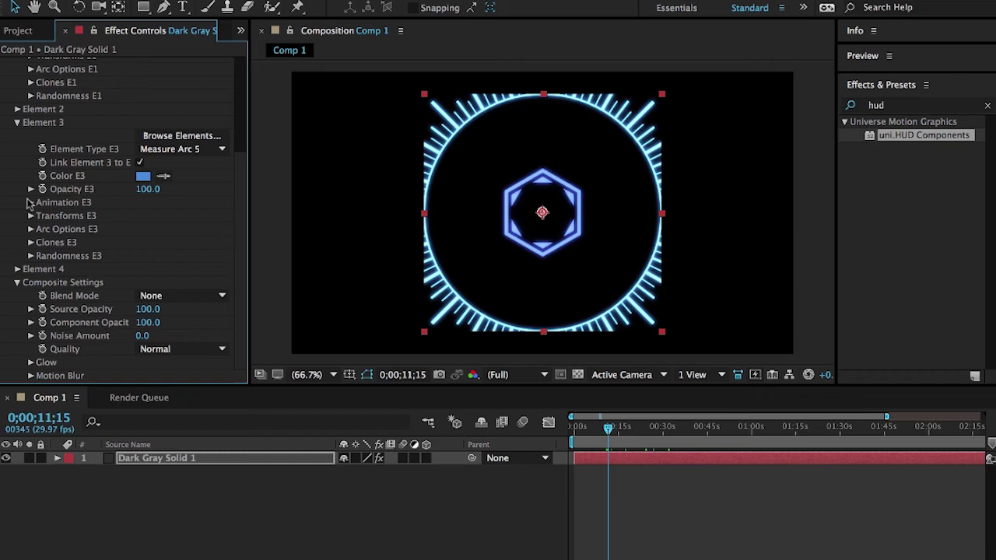
Apply the Pulse Scale animation to Element 3 and play a preview.
left_click(29, 202)
left_click(187, 215)
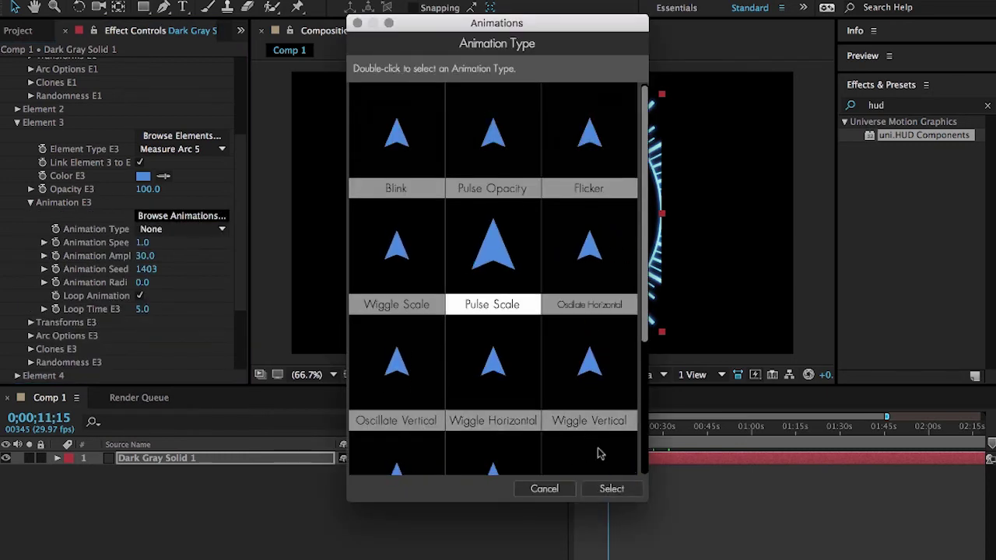
left_click(612, 489)
key("space")
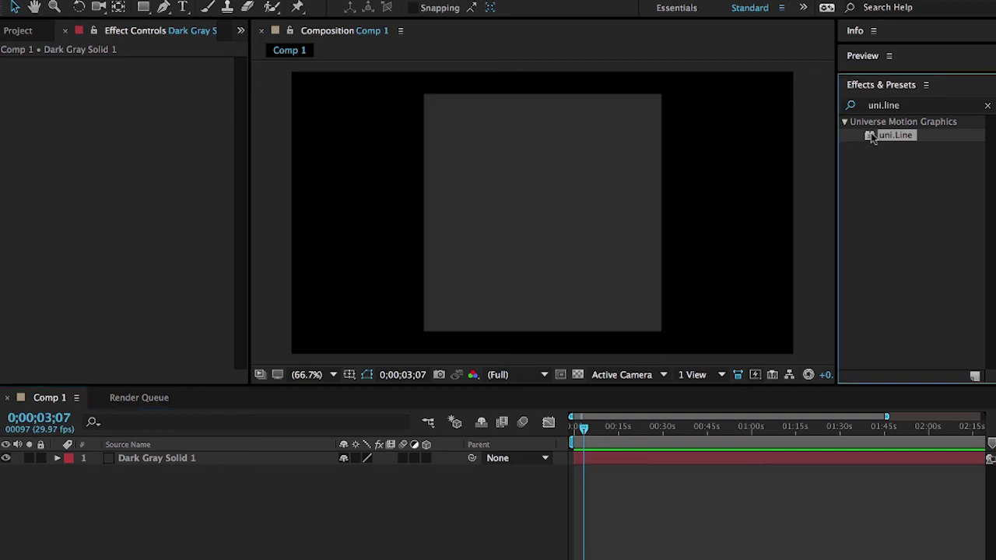
Apply uni.Line to Dark Gray Solid 1 with the Bezier Dash Arrow preset.
left_click_drag(872, 136, 631, 460)
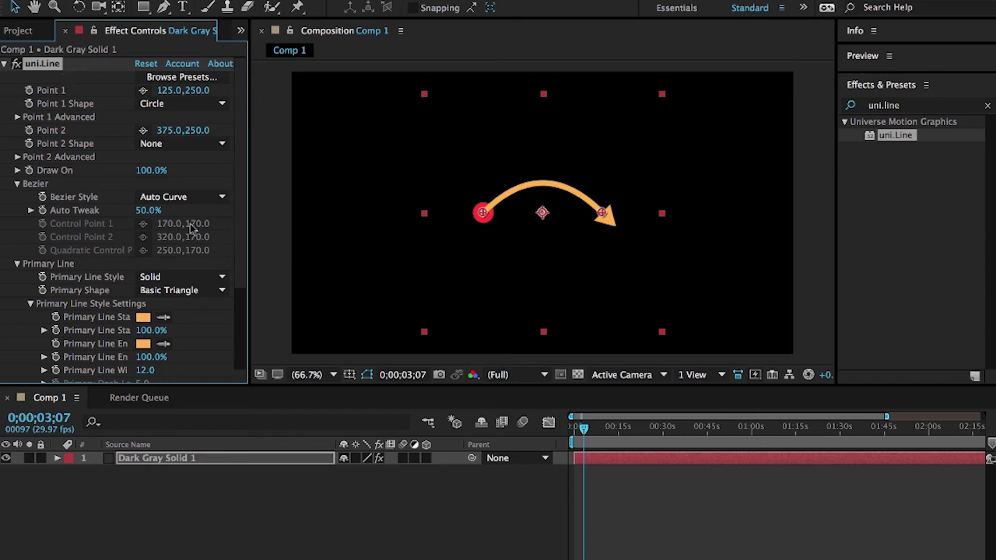
left_click(181, 77)
scroll(513, 301, "down", 1)
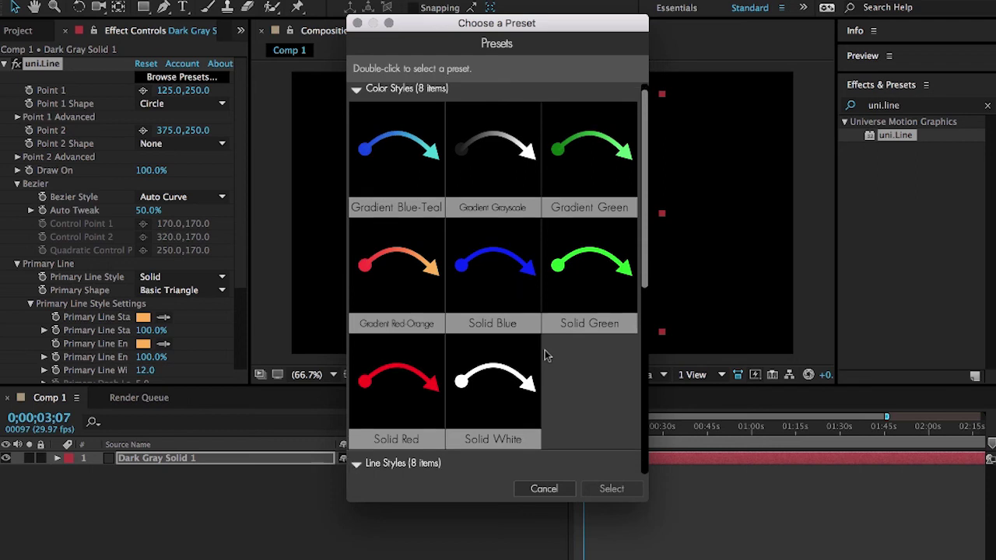
scroll(498, 399, "down", 5)
scroll(543, 399, "down", 1)
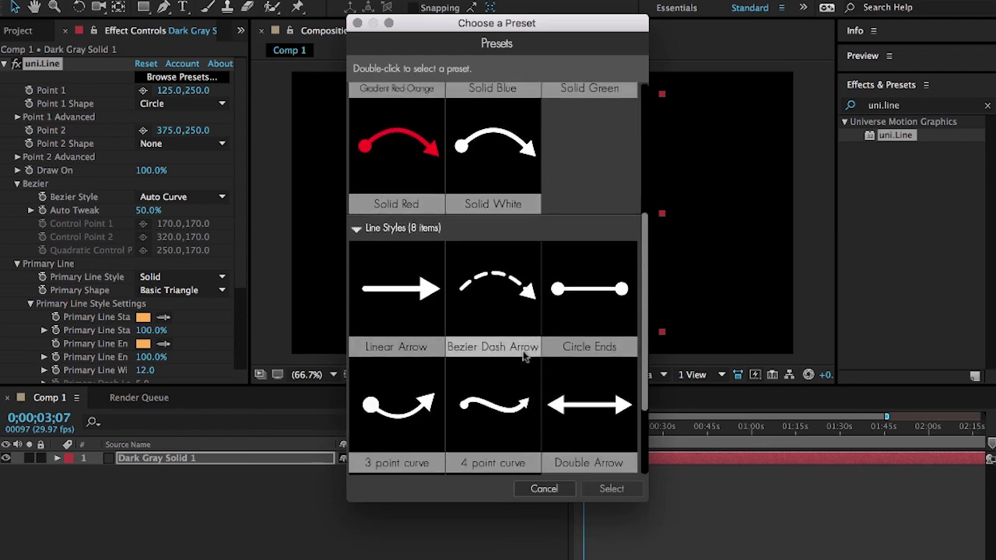
left_click(502, 305)
left_click(612, 488)
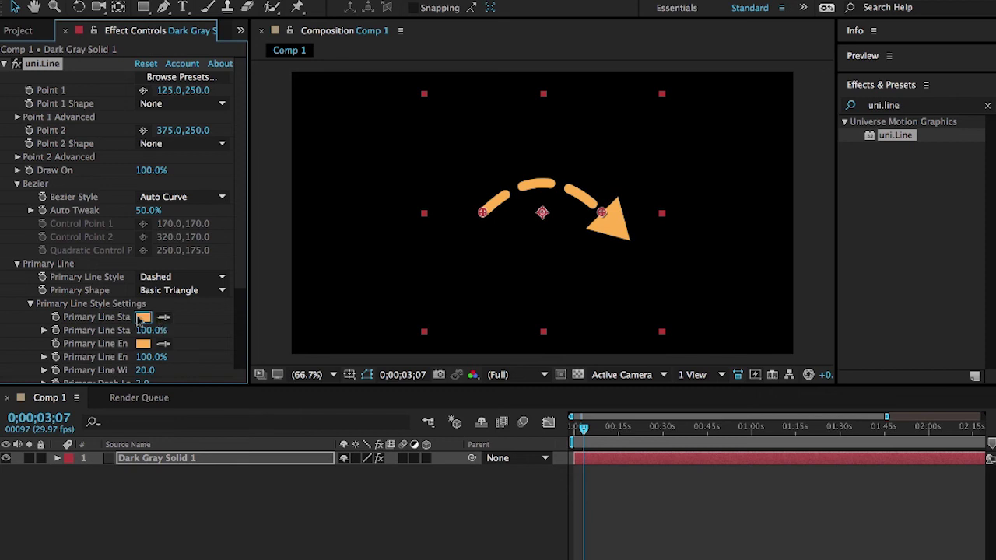
Set the Primary Line start and end colours to pale grey and return to frame 0.
left_click(142, 318)
left_click_drag(276, 403, 142, 369)
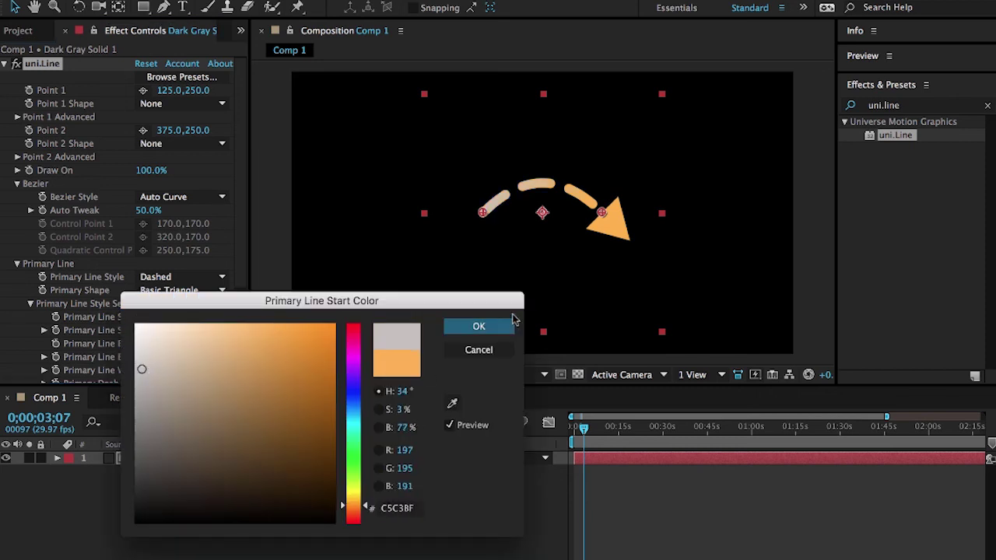
left_click(480, 327)
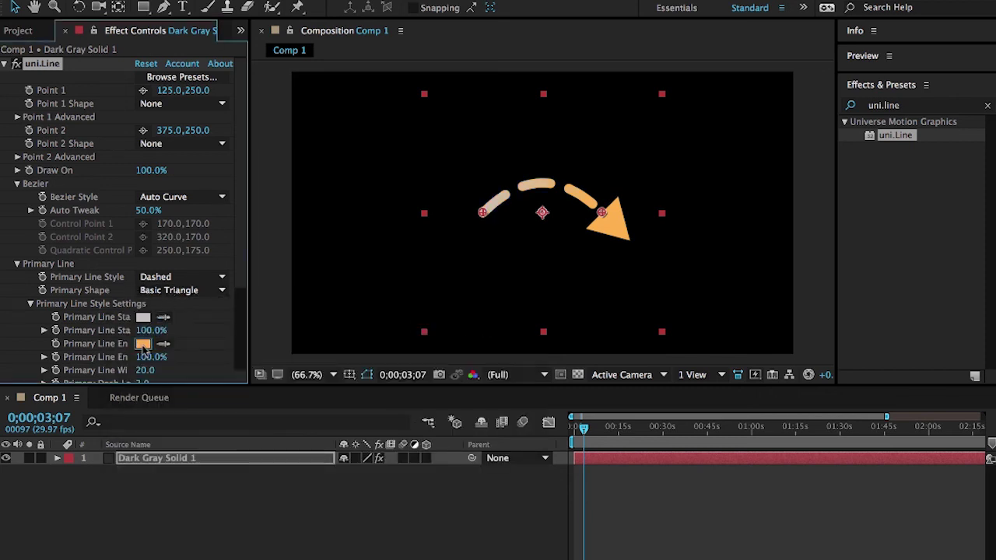
left_click(144, 343)
left_click_drag(317, 360, 151, 402)
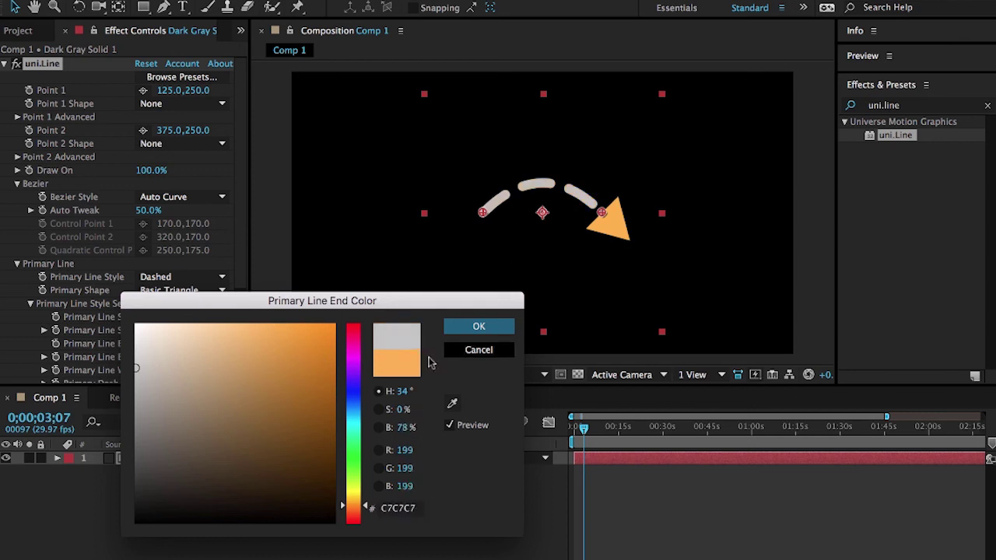
left_click(490, 327)
scroll(77, 295, "down", 3)
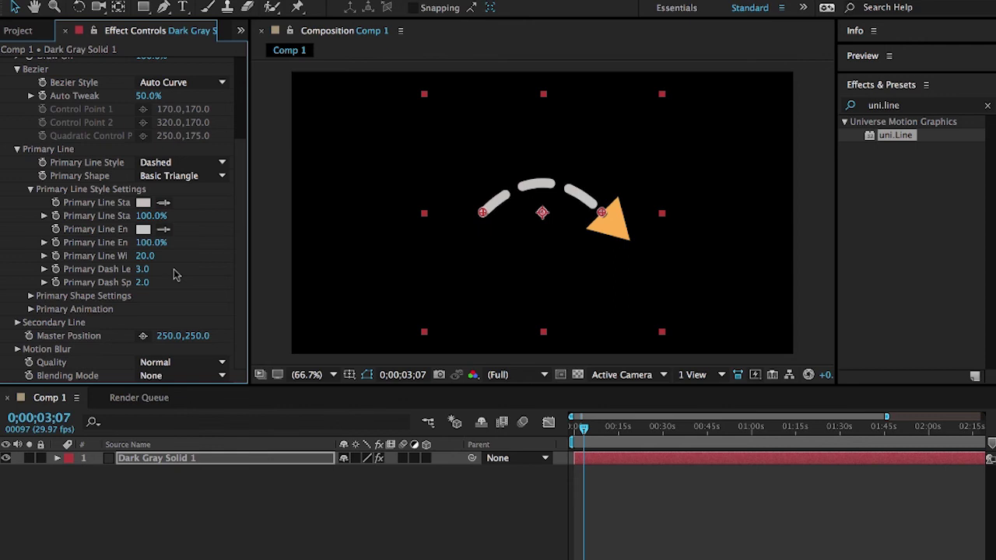
mouse_move(585, 427)
left_mouse_down()
mouse_move(564, 437)
mouse_move(596, 436)
mouse_move(572, 434)
left_mouse_up()
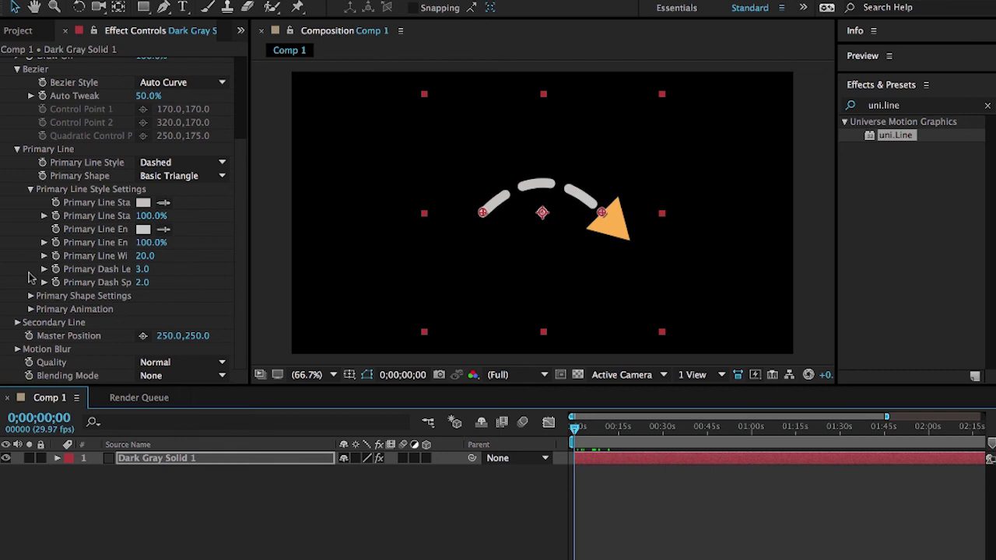
Set Primary Line Animation to Draw On with Primary Line Auto enabled.
left_click(31, 309)
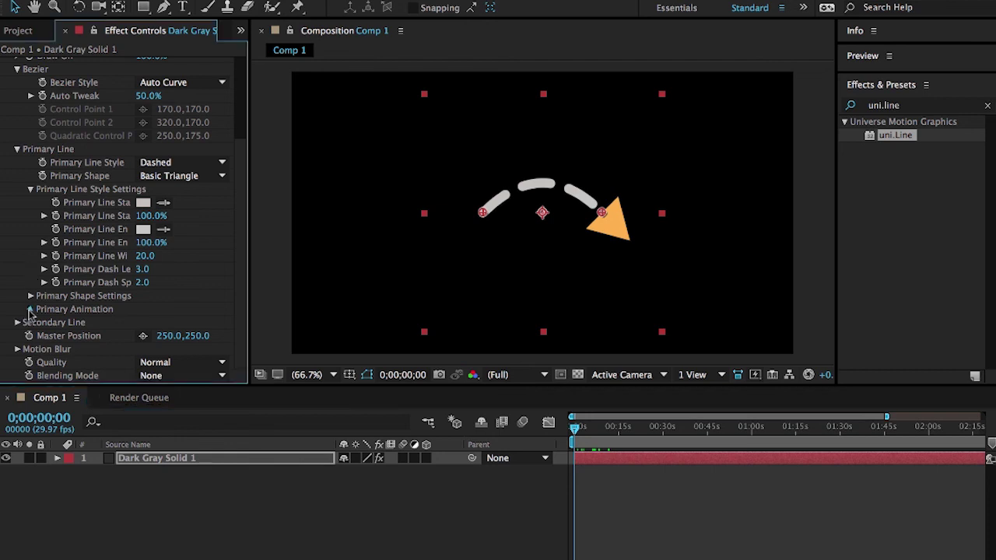
left_click(152, 256)
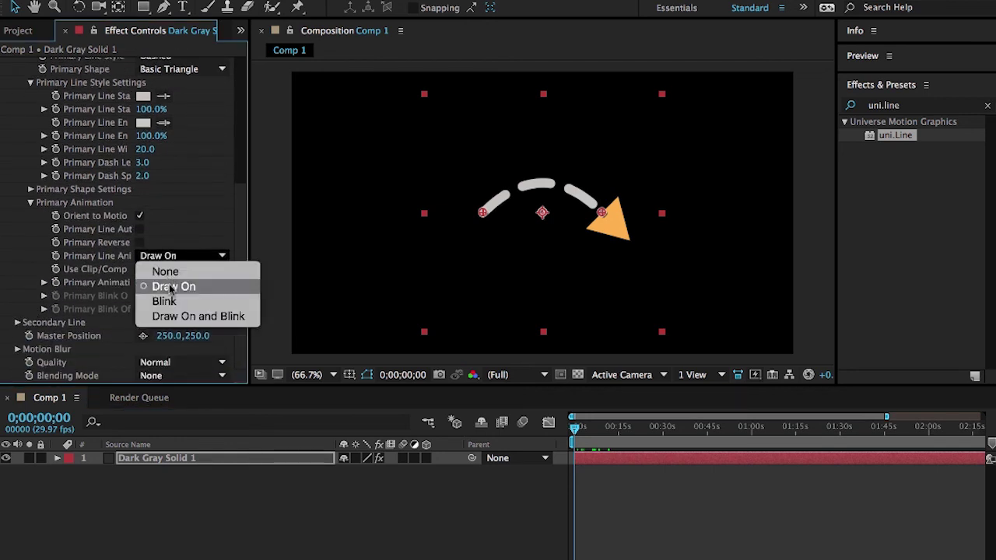
left_click(162, 284)
left_click(140, 229)
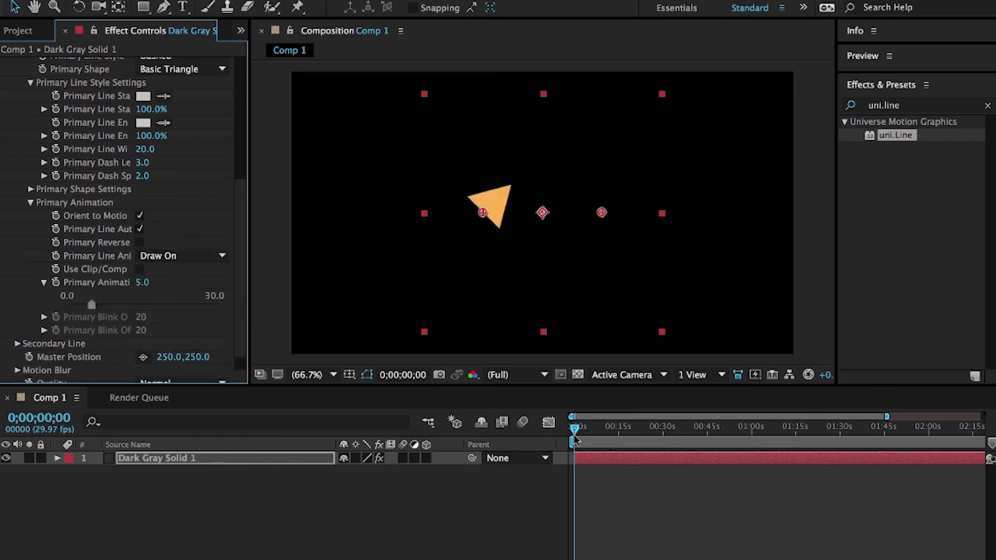
left_click(627, 499)
Play and scrub the draw-on animation to watch the arrowhead travel along the curve.
key("space")
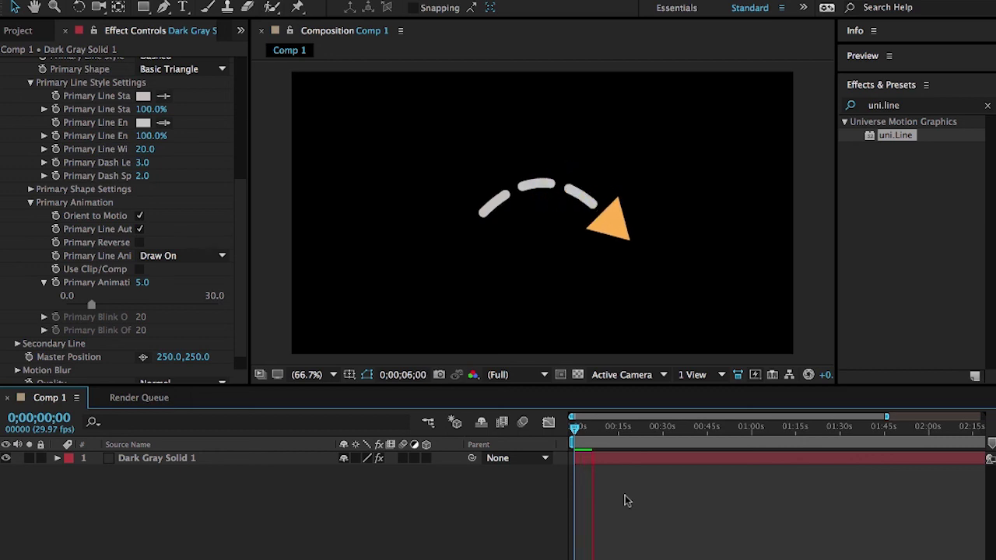
key("space")
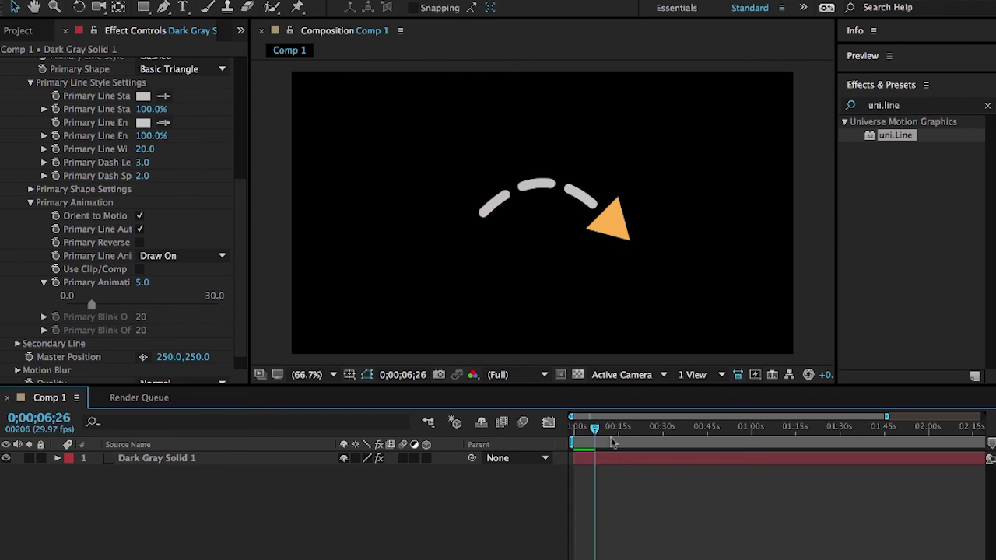
left_click_drag(594, 428, 586, 430)
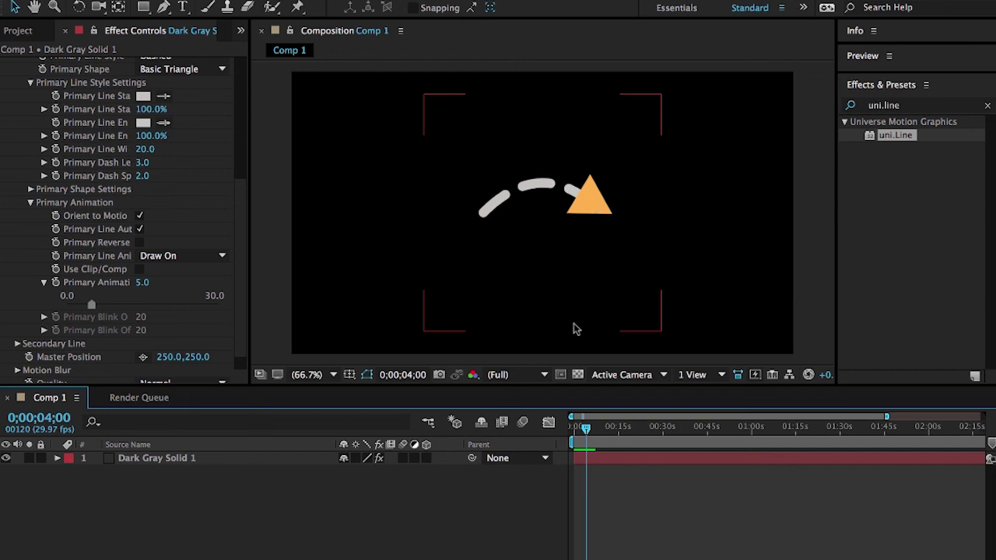
mouse_move(586, 428)
left_mouse_down()
mouse_move(580, 434)
mouse_move(591, 434)
left_mouse_up()
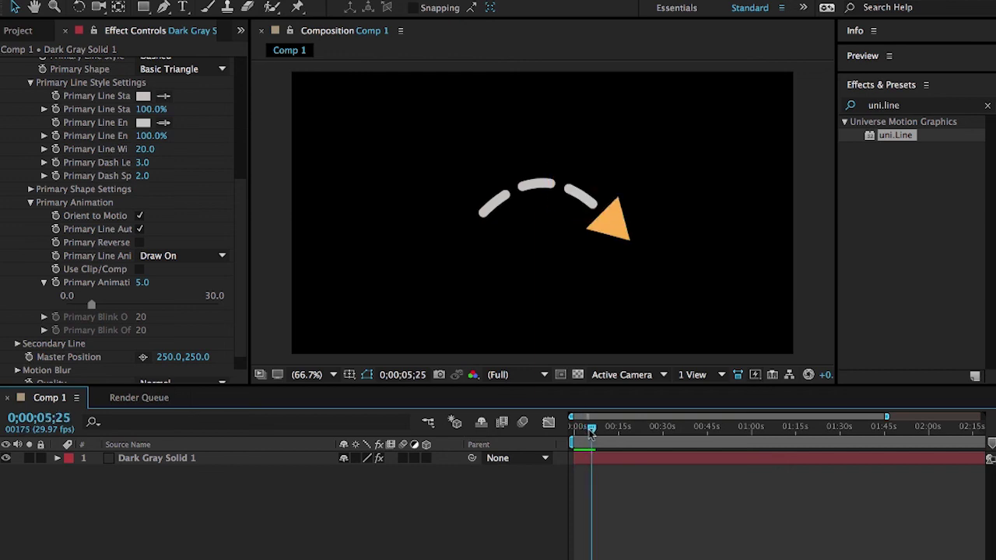